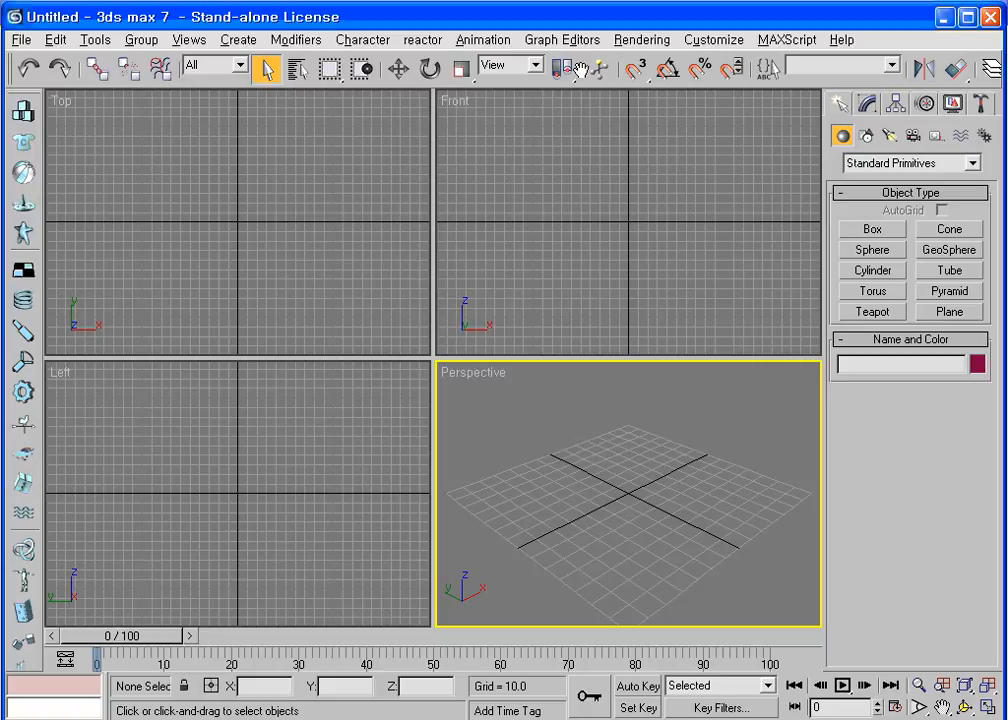
Step: Turn off Use Large Toolbar Buttons in the general preferences and accept the restart notice
drag(580, 70, 283, 69)
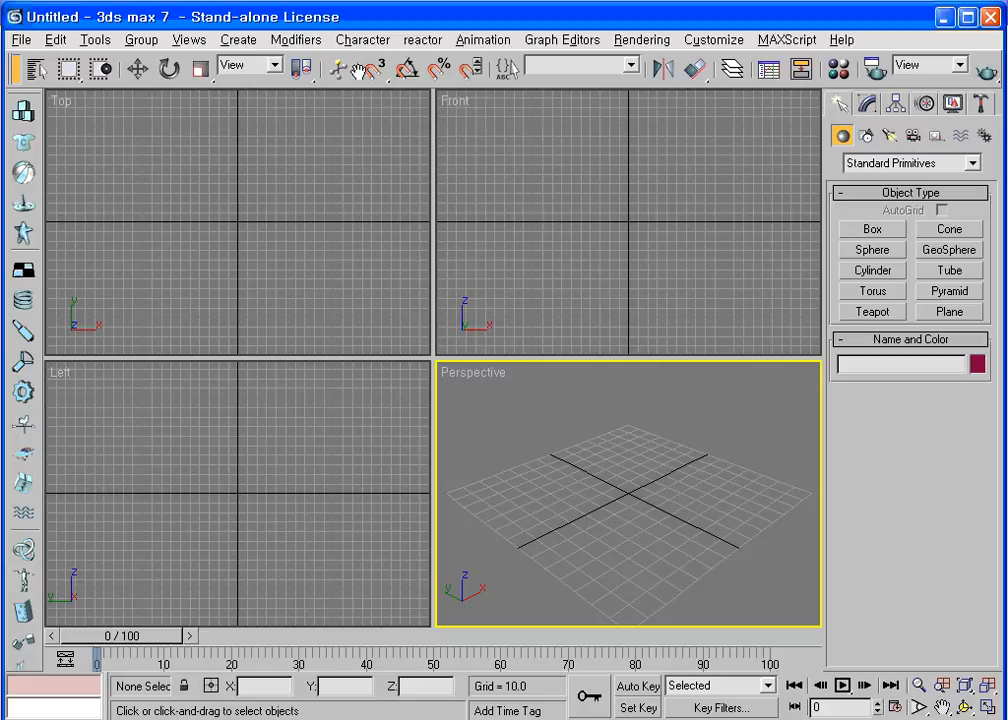
drag(360, 70, 336, 80)
click(715, 42)
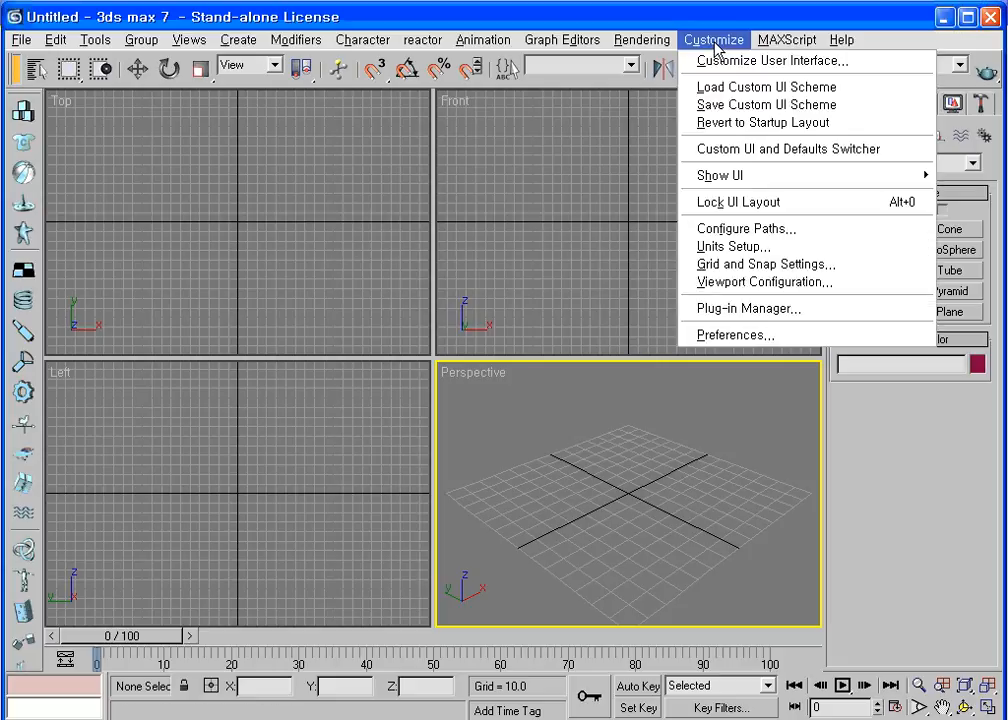
click(740, 336)
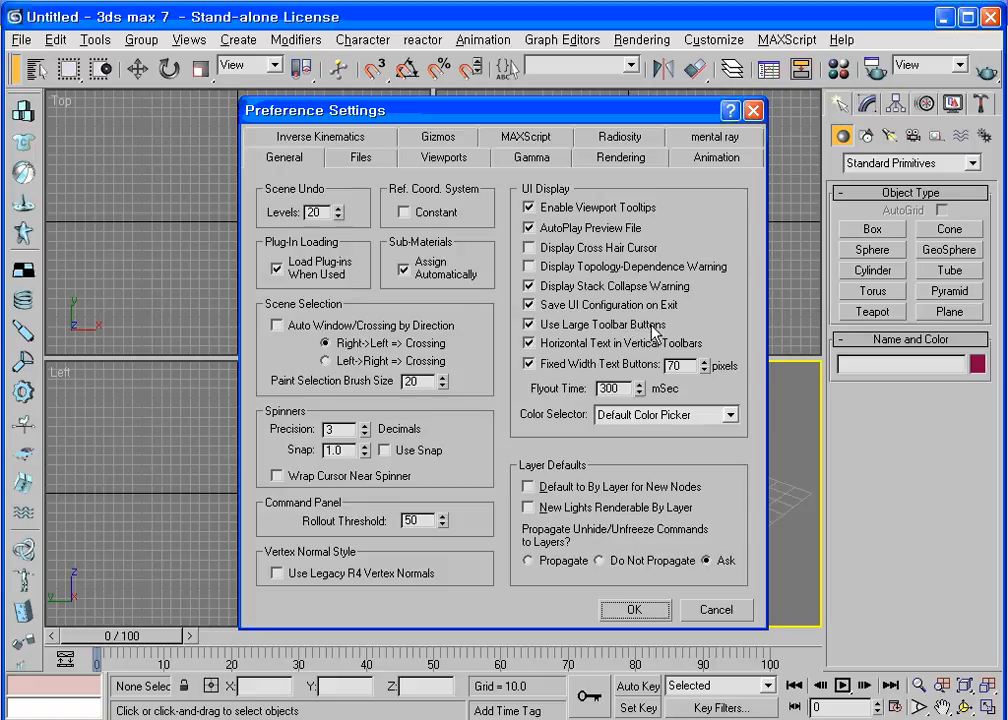
click(529, 324)
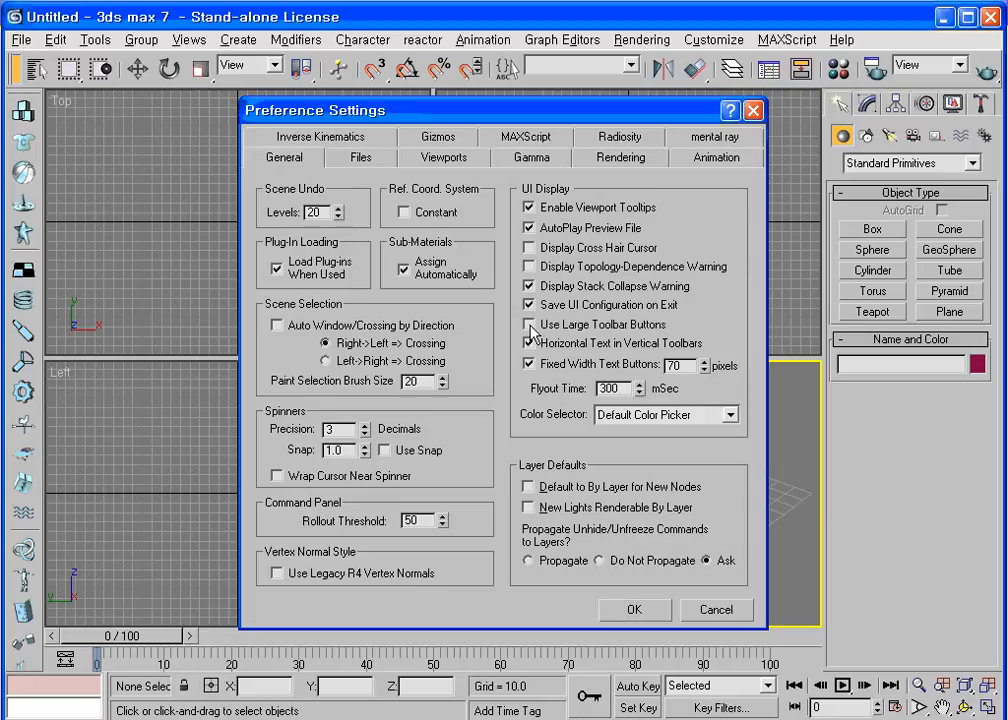
click(640, 612)
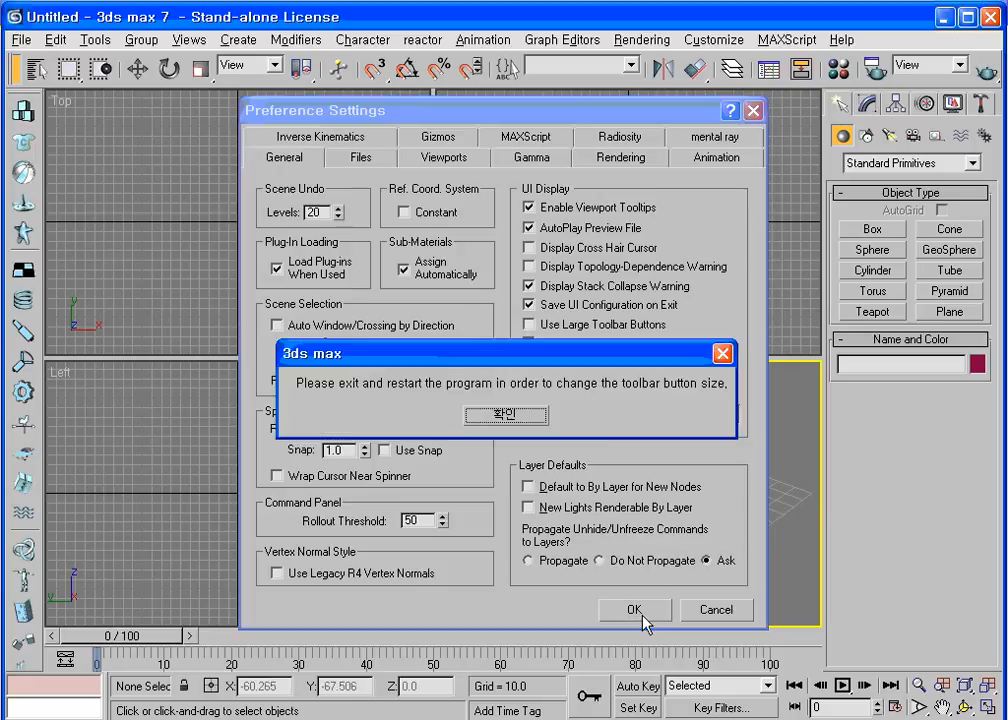
click(505, 415)
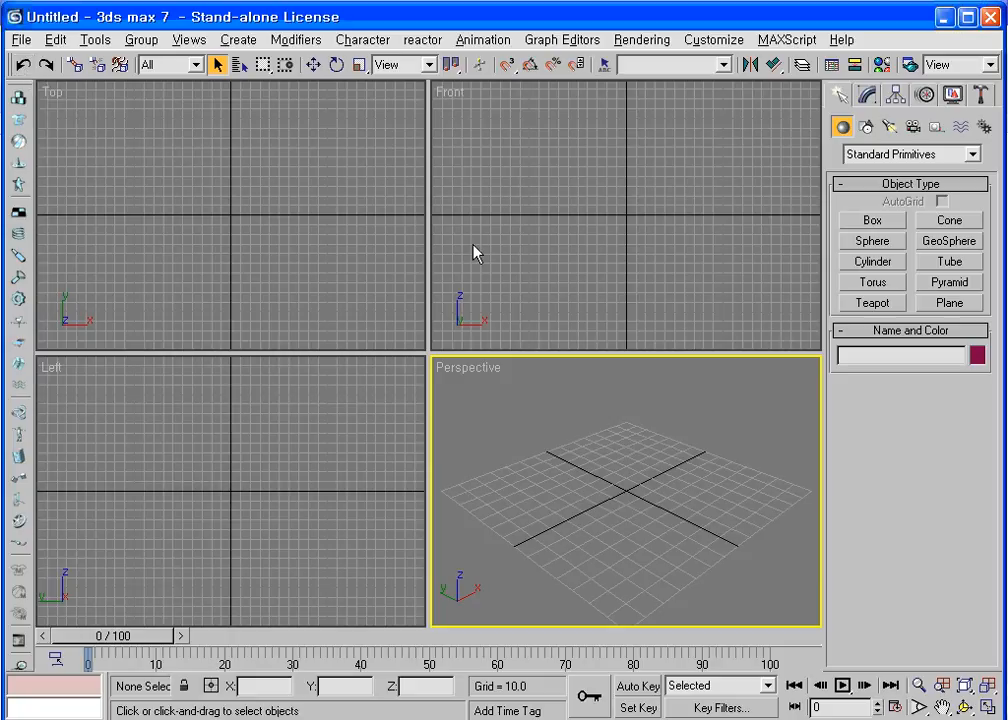
Step: Create a teapot of about 48 radius and, beside its spout, a sphere of about 59 radius in the Top viewport
click(872, 303)
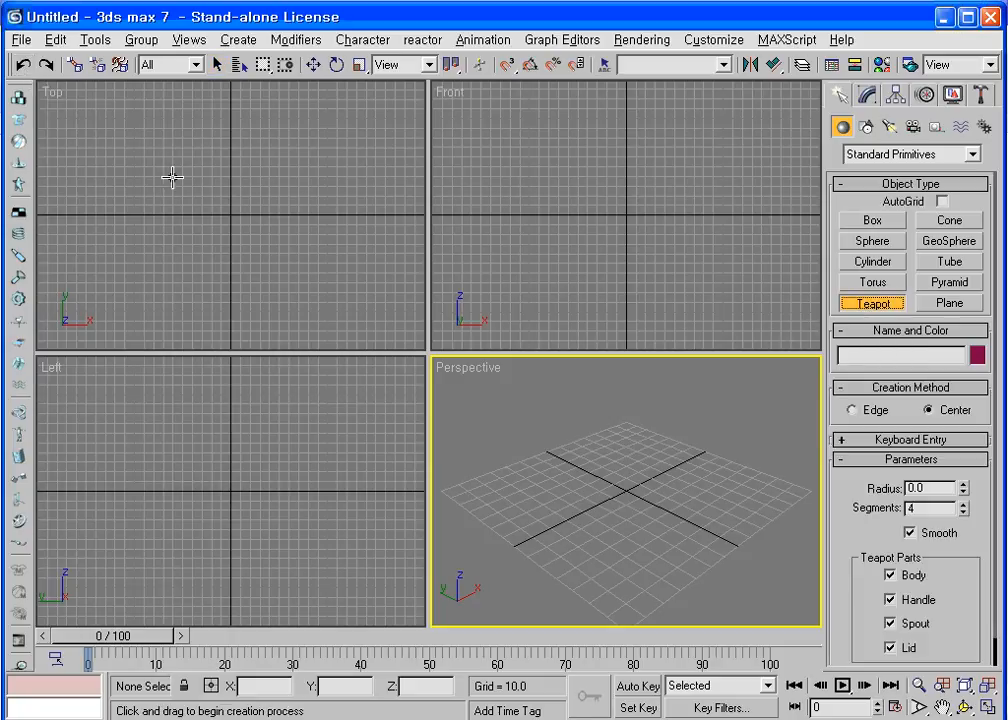
drag(130, 142, 146, 186)
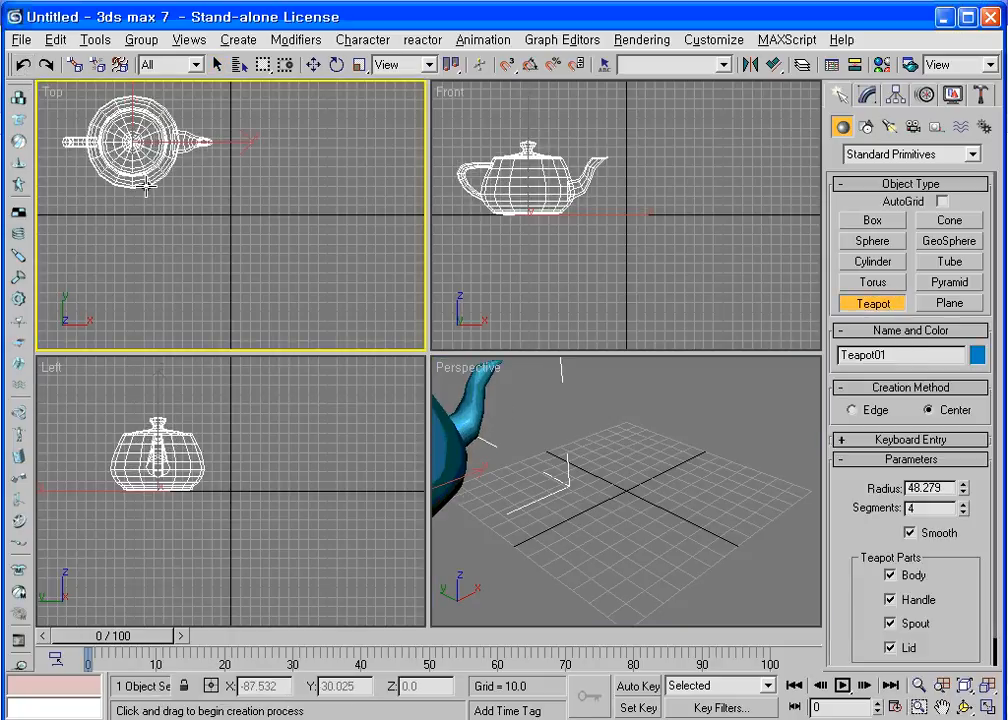
click(872, 241)
drag(259, 171, 287, 222)
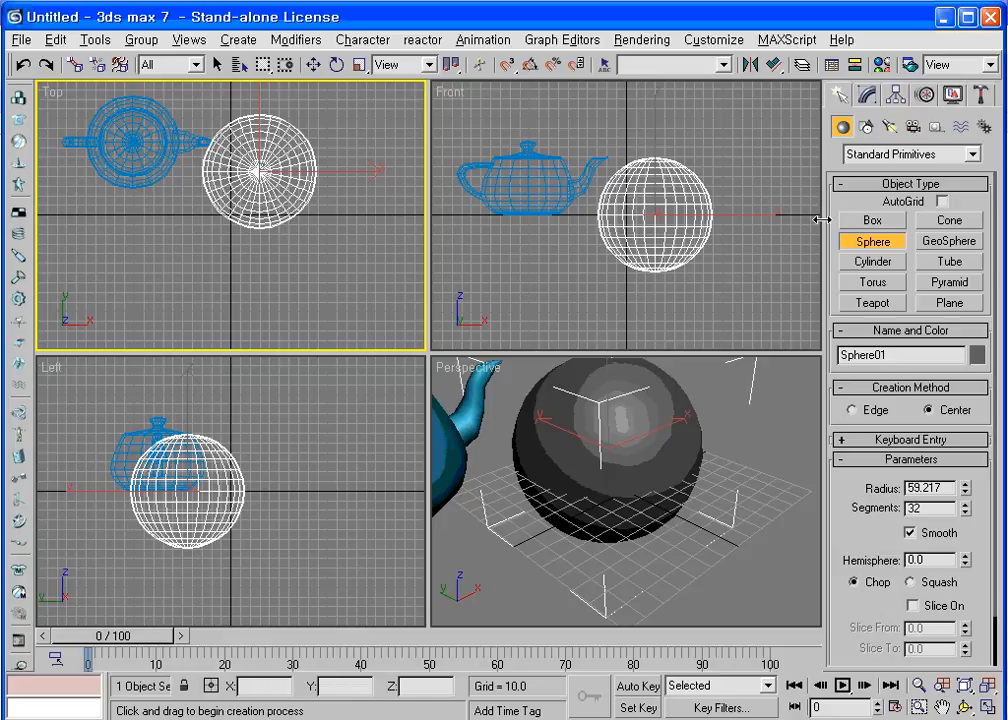
Step: Place an omni light in the Top viewport in front of the teapot and sphere, and raise it to about 194 on Z
click(888, 127)
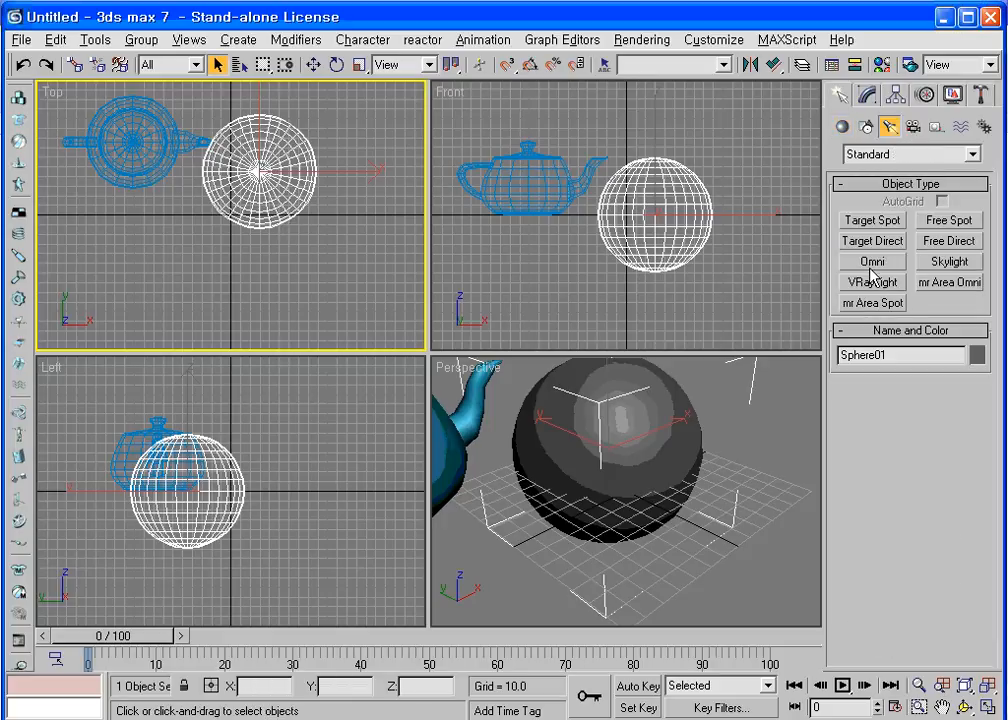
click(870, 263)
click(184, 249)
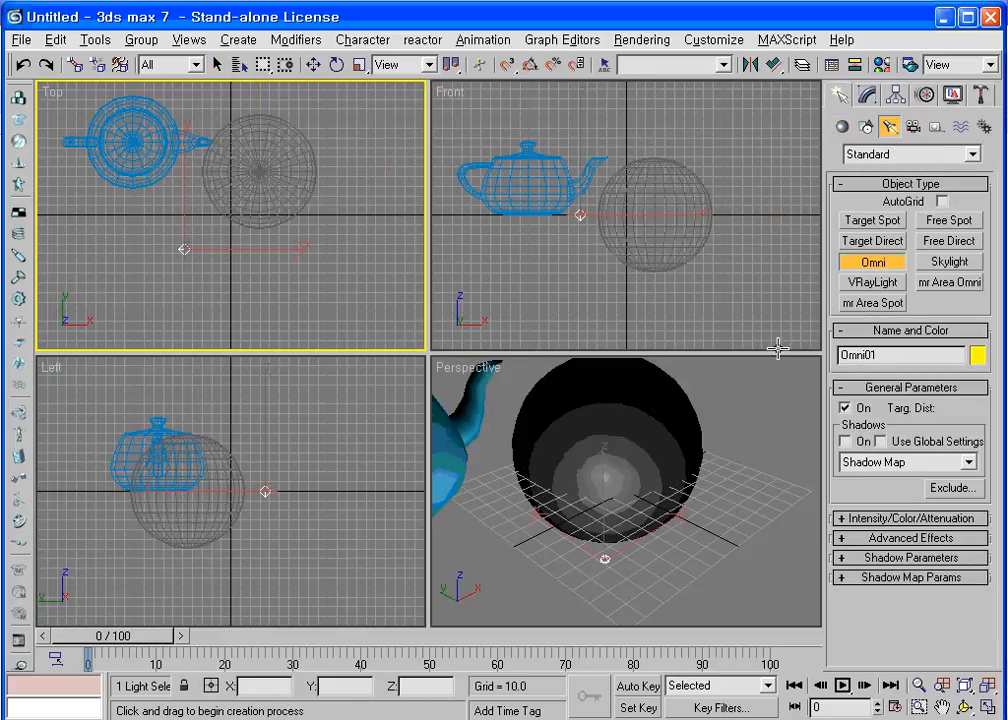
click(313, 64)
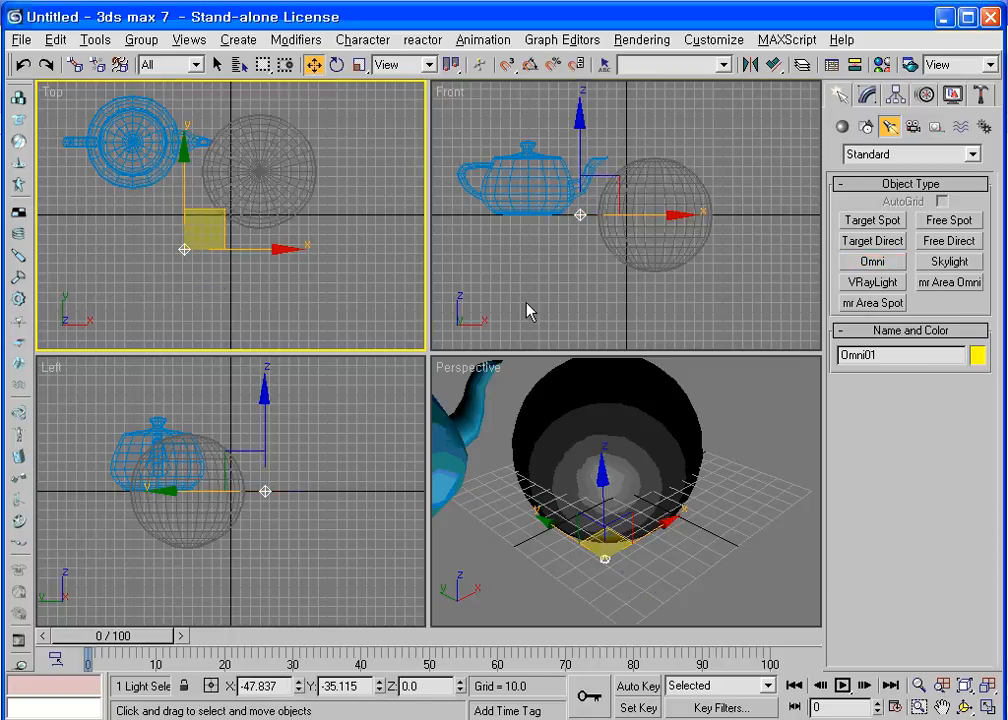
right_click(541, 329)
drag(646, 205, 637, 65)
Step: Uniformly scale the sphere down to about 49 percent in the Top viewport
middle_drag(589, 190, 588, 287)
click(987, 688)
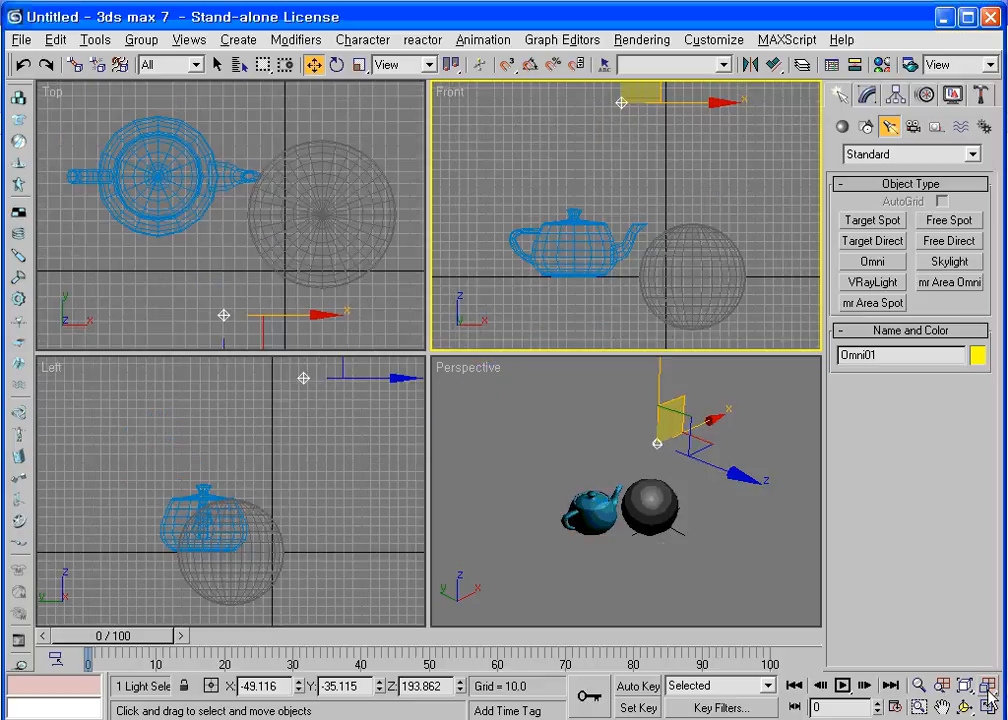
click(359, 64)
click(341, 193)
drag(341, 193, 341, 298)
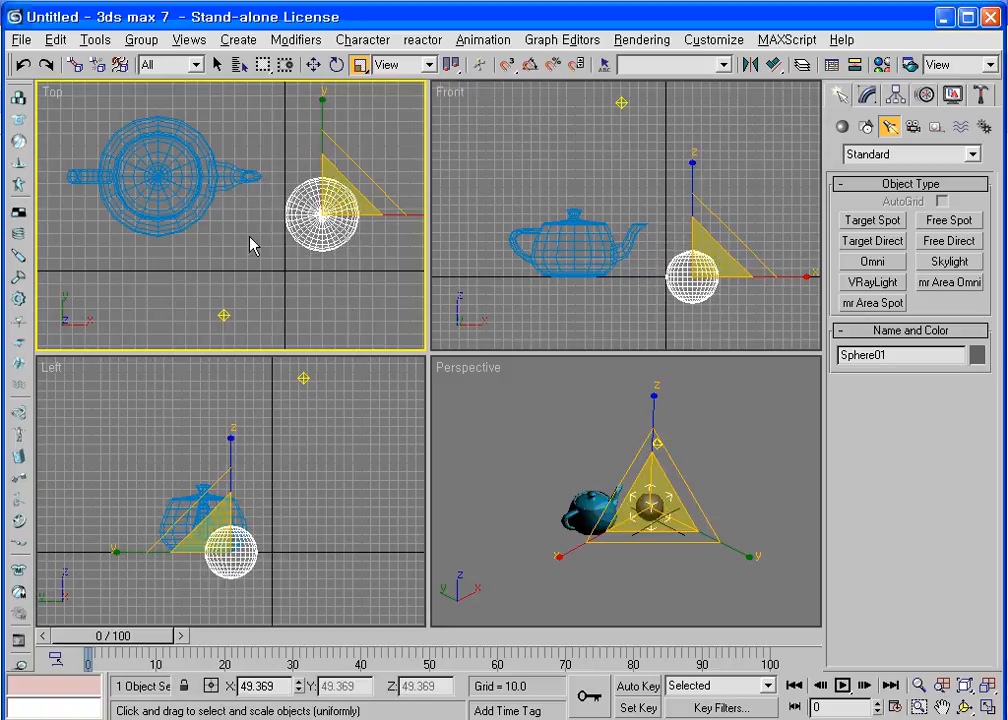
Step: Try to scale the teapot uniformly to about 138 percent, and undo both the scaling and the teapot's selection
drag(191, 194, 175, 165)
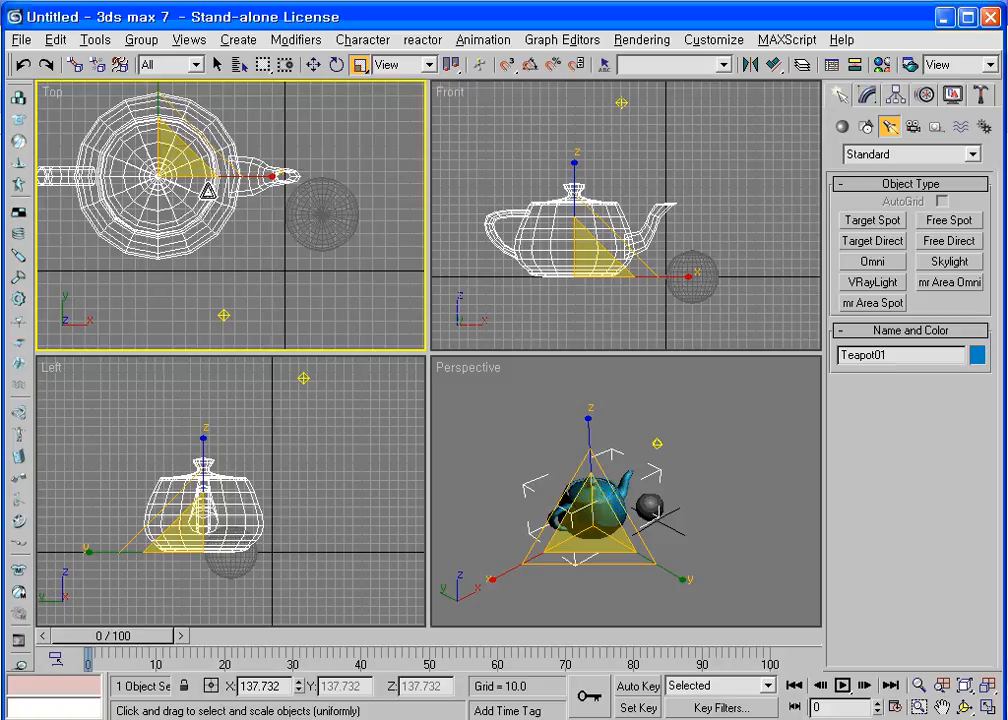
click(24, 67)
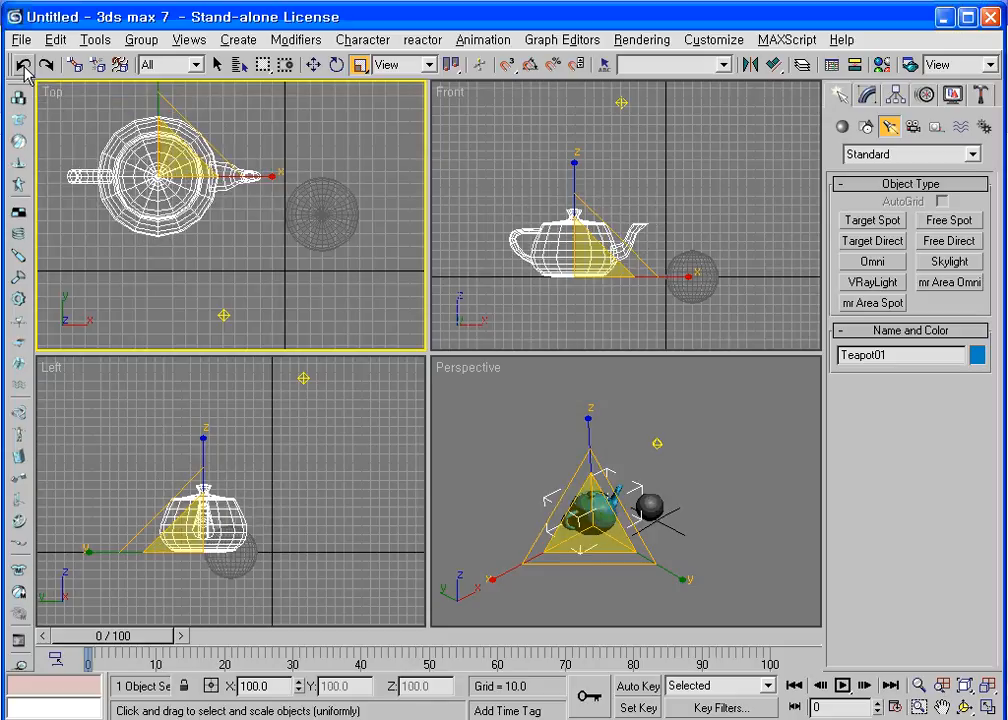
click(24, 67)
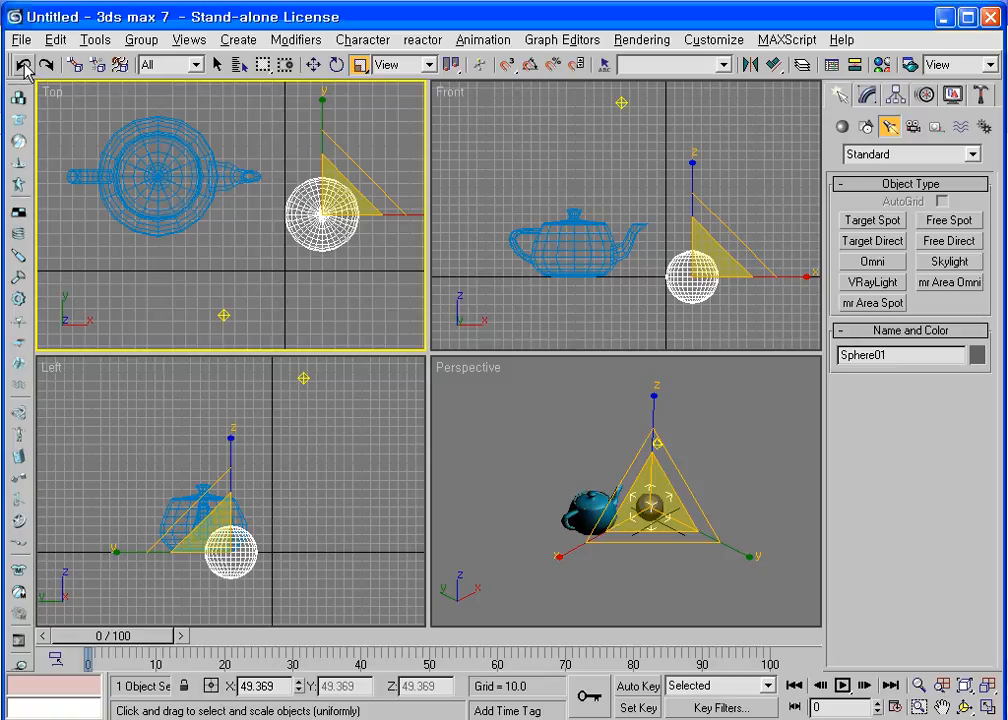
Step: Undo several operations at once from the undo history, from the sphere's scaling back through the omni light's creation
right_click(25, 67)
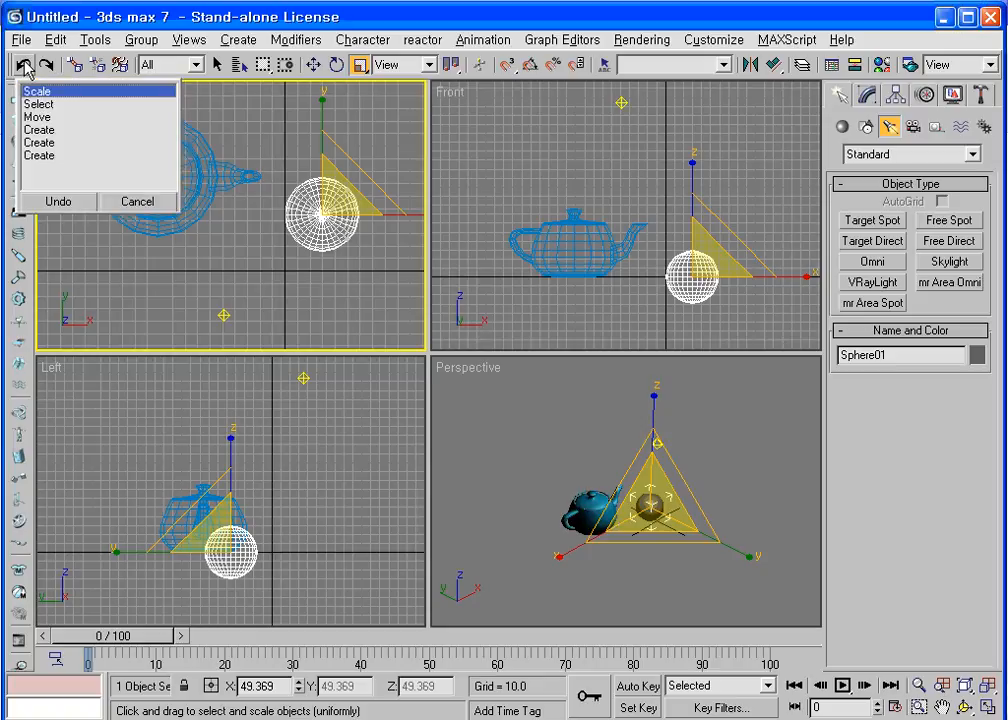
click(37, 117)
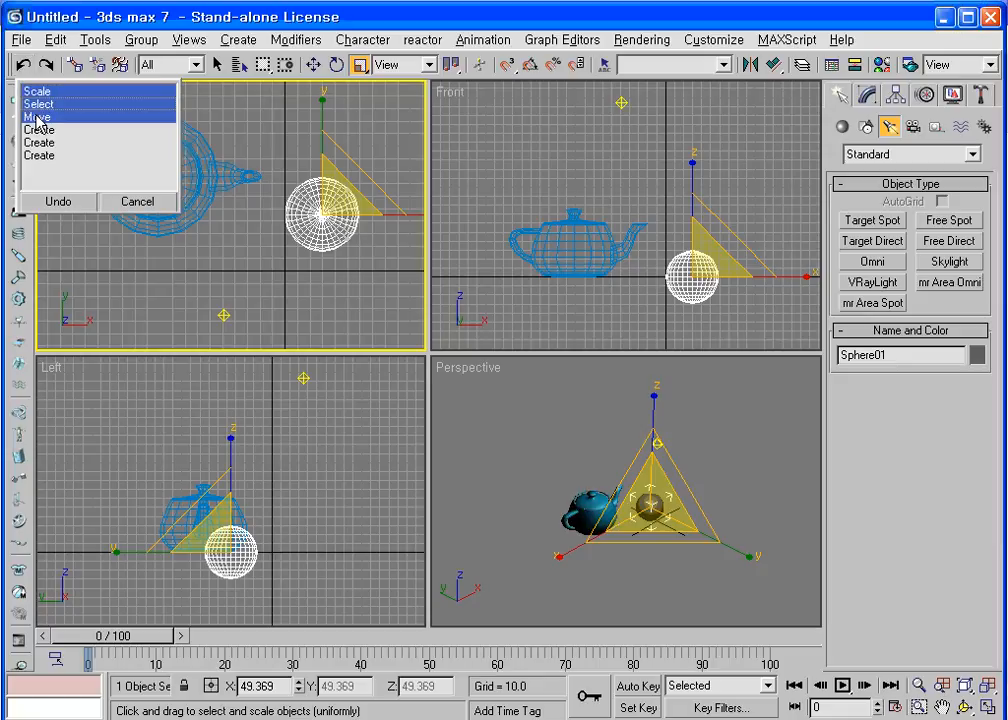
click(58, 205)
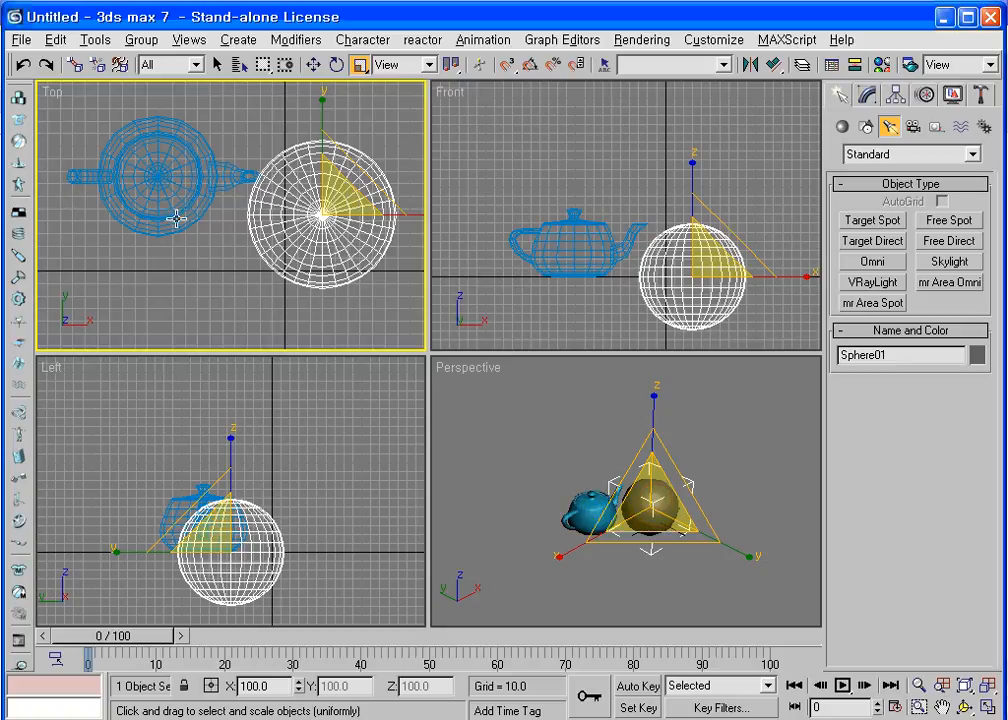
Step: Try to move the sphere along the X axis to about 215 in the Top viewport
middle_drag(331, 207, 88, 225)
key(w)
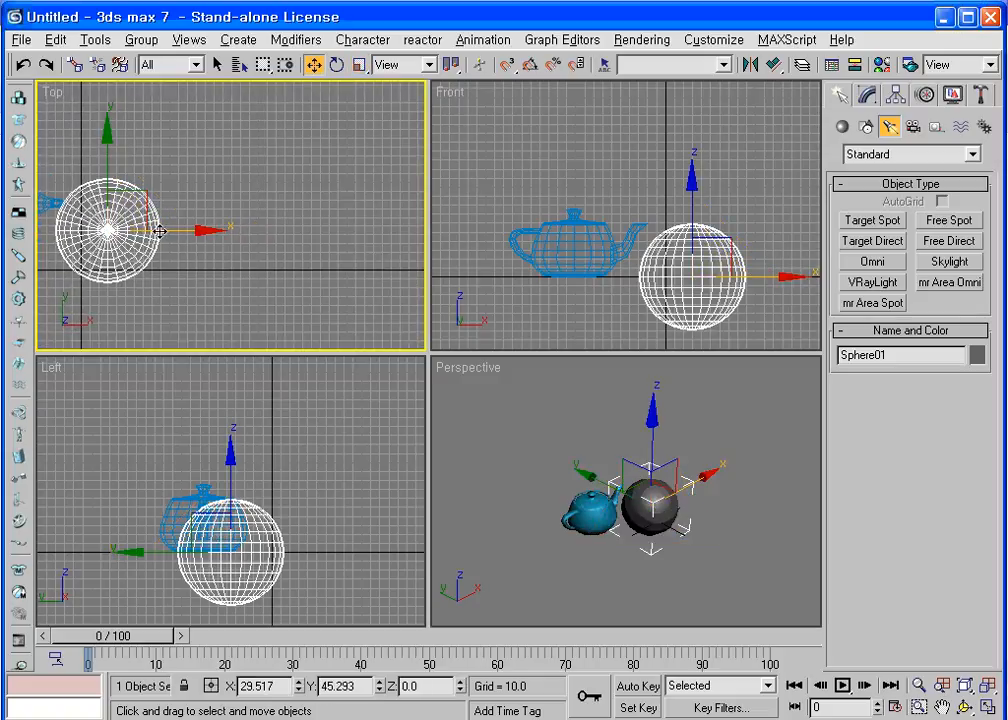
drag(165, 230, 342, 232)
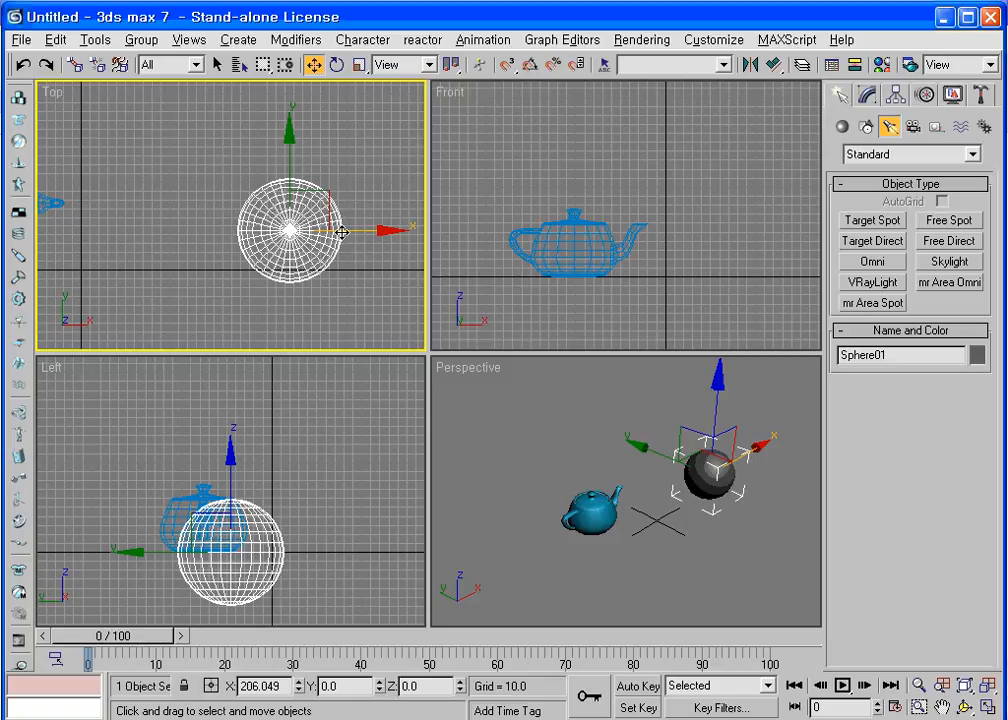
drag(342, 232, 345, 231)
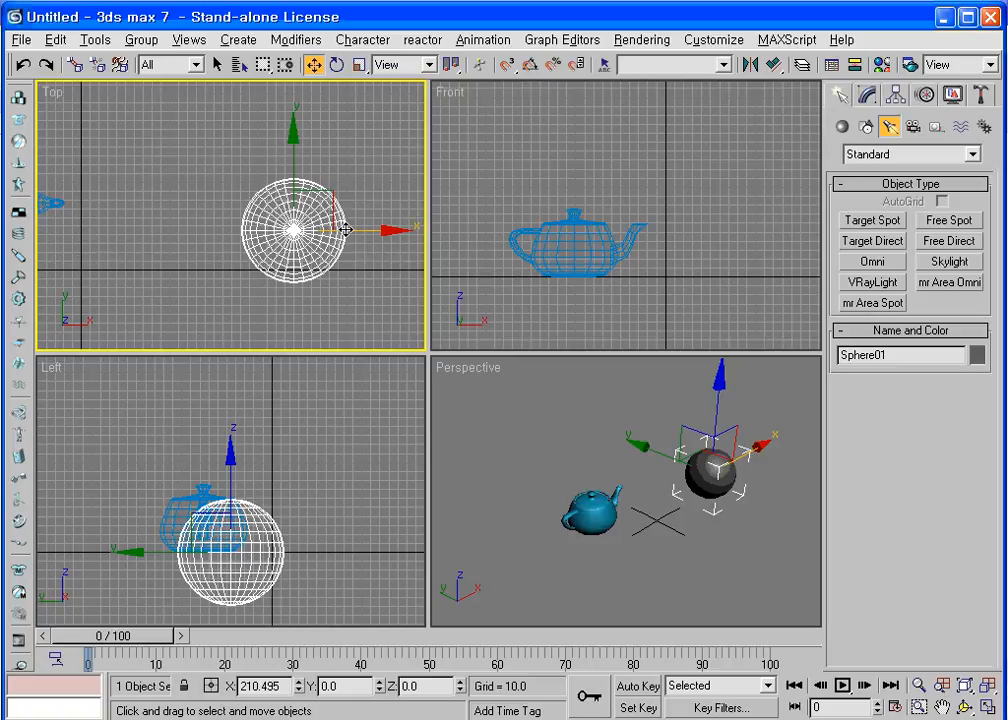
drag(345, 230, 350, 228)
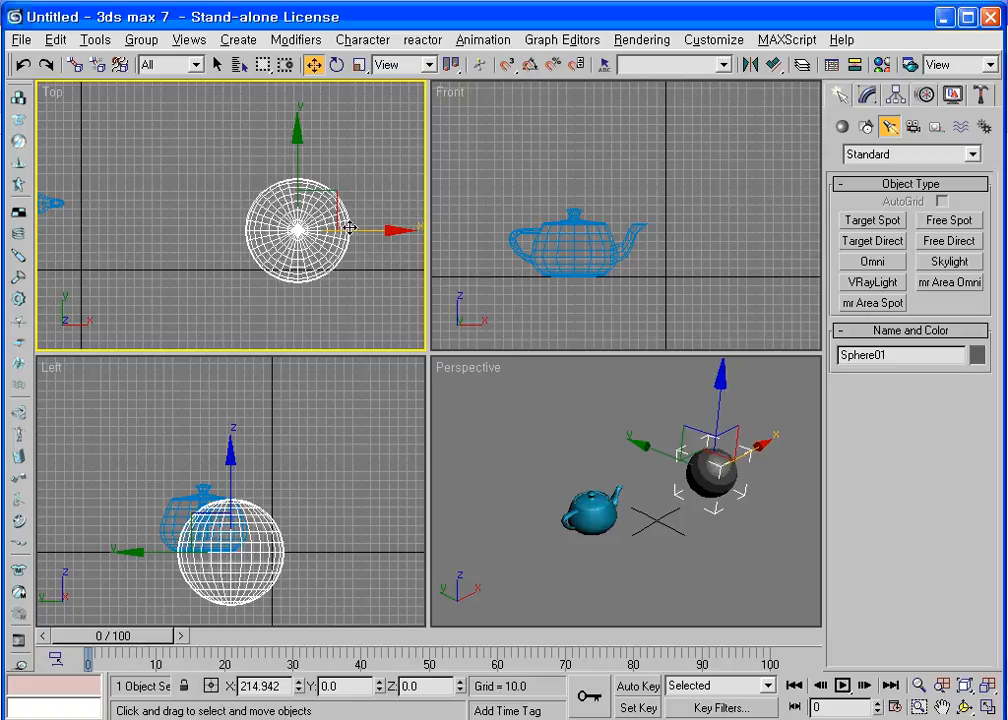
right_click(349, 228)
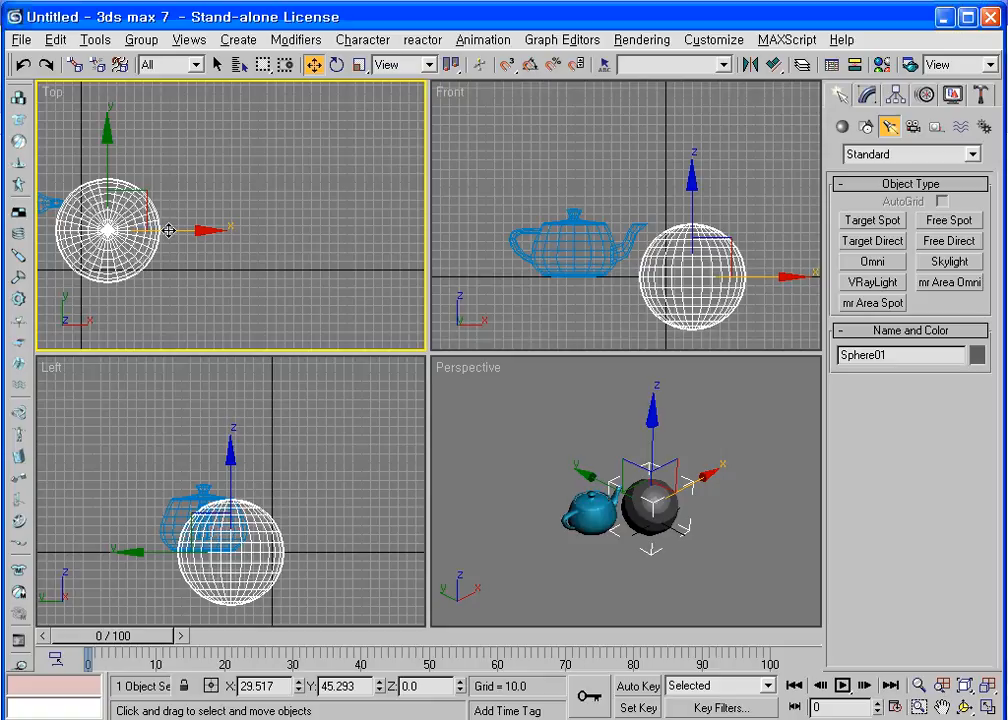
Step: Redo the omni light's creation and move, and the history entries through the sphere's scaling and the teapot's selection
click(47, 66)
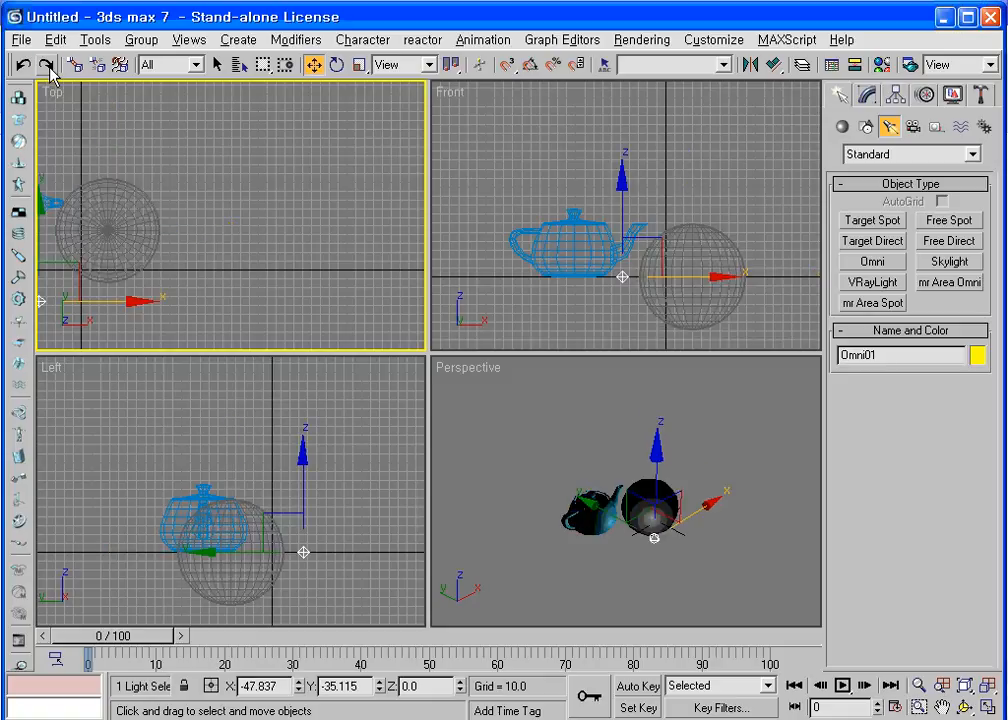
click(47, 66)
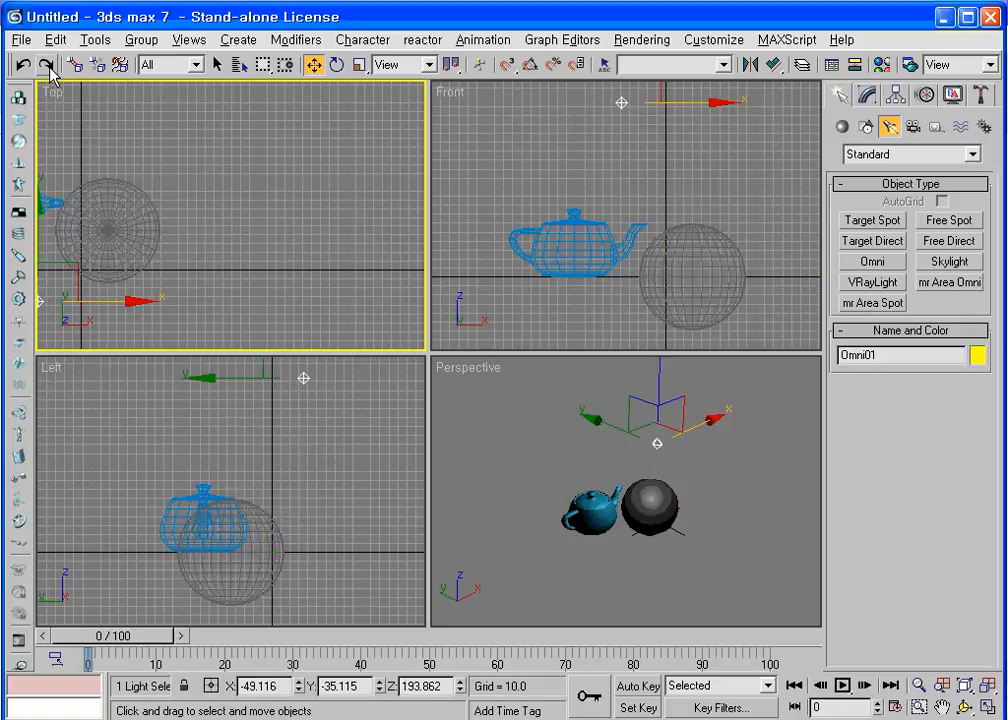
right_click(48, 67)
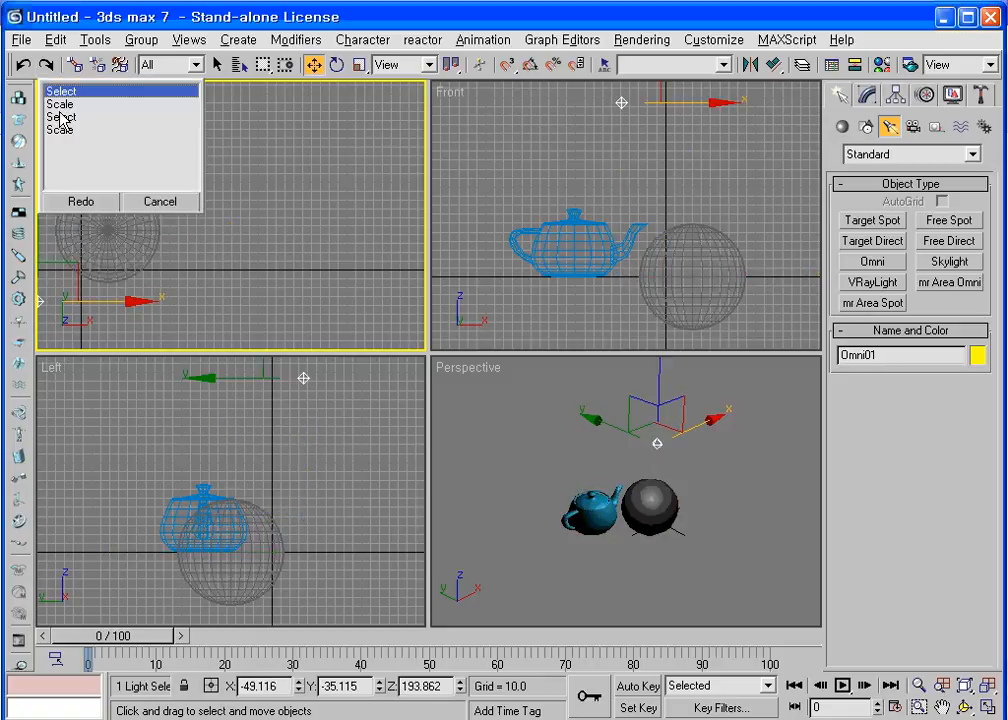
click(82, 202)
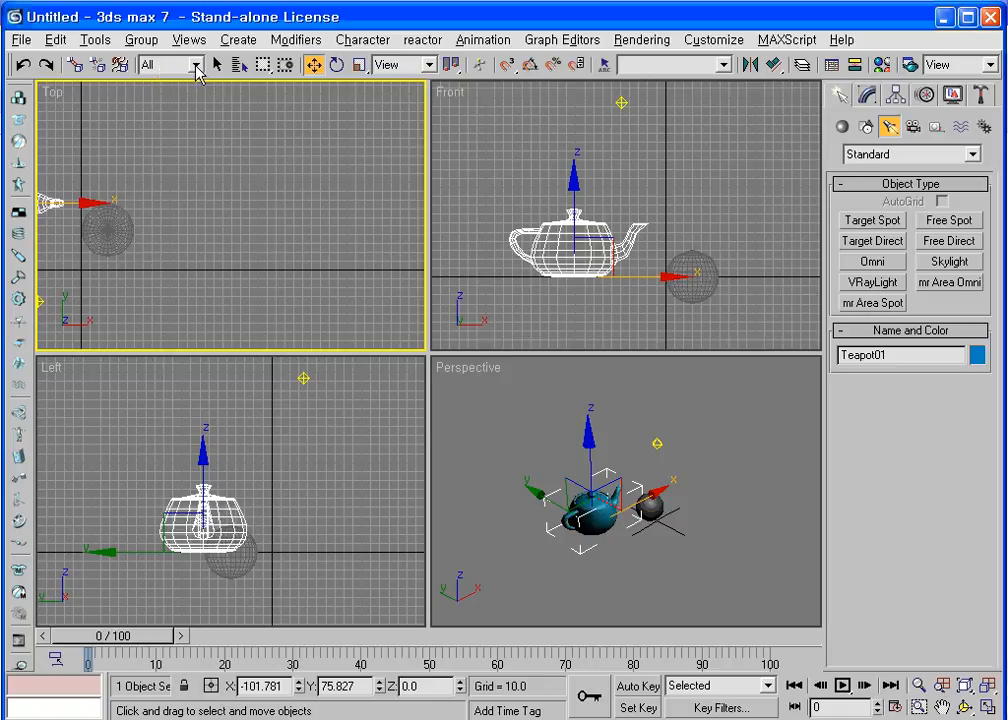
Step: Limit the selection filter to Lights and try to window-select the sphere and the teapot in the Top viewport
click(197, 66)
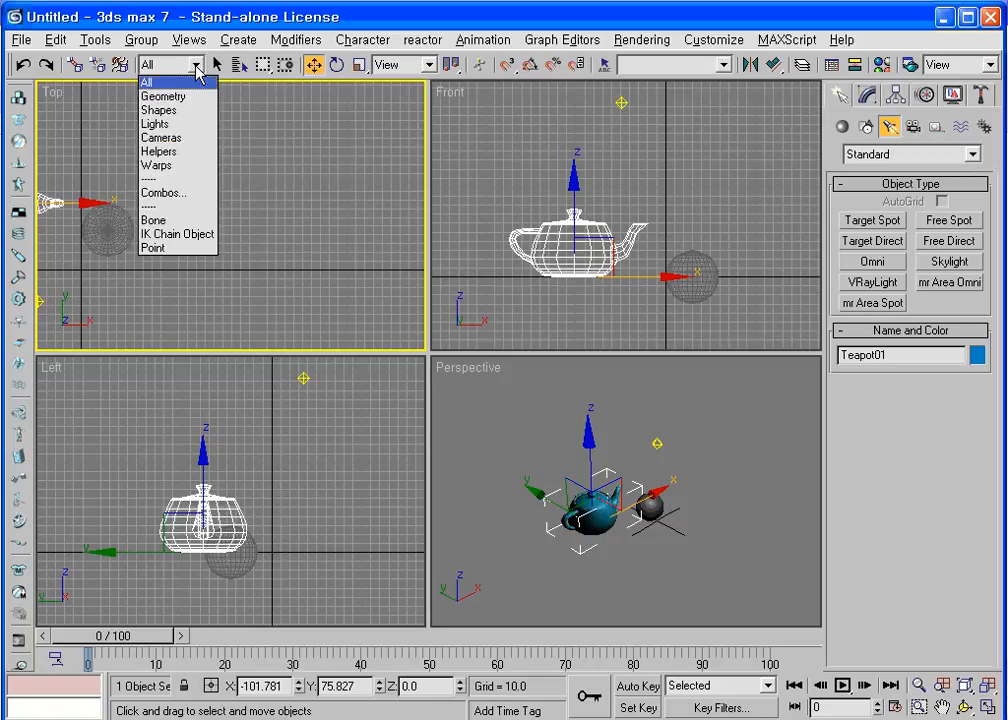
click(155, 124)
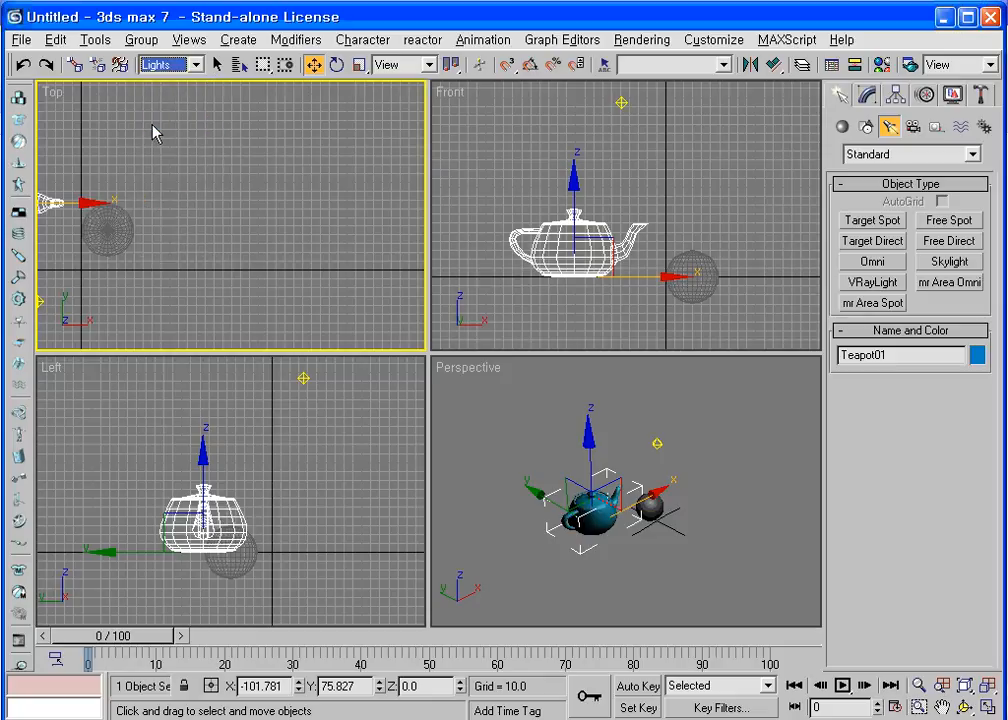
key(ctrl+shift+z)
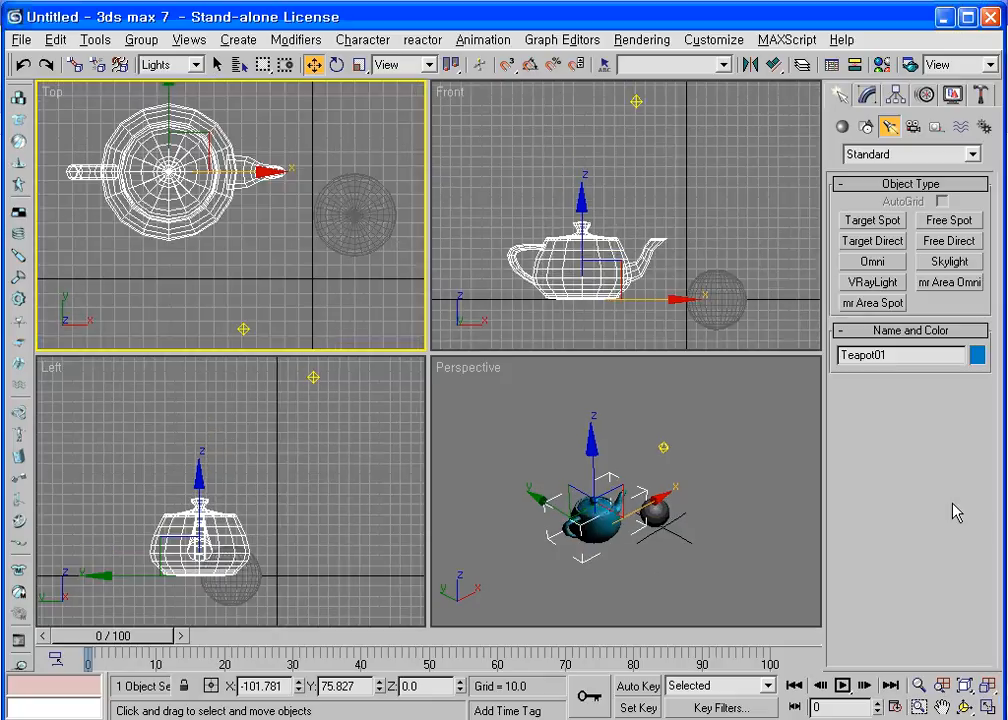
click(375, 131)
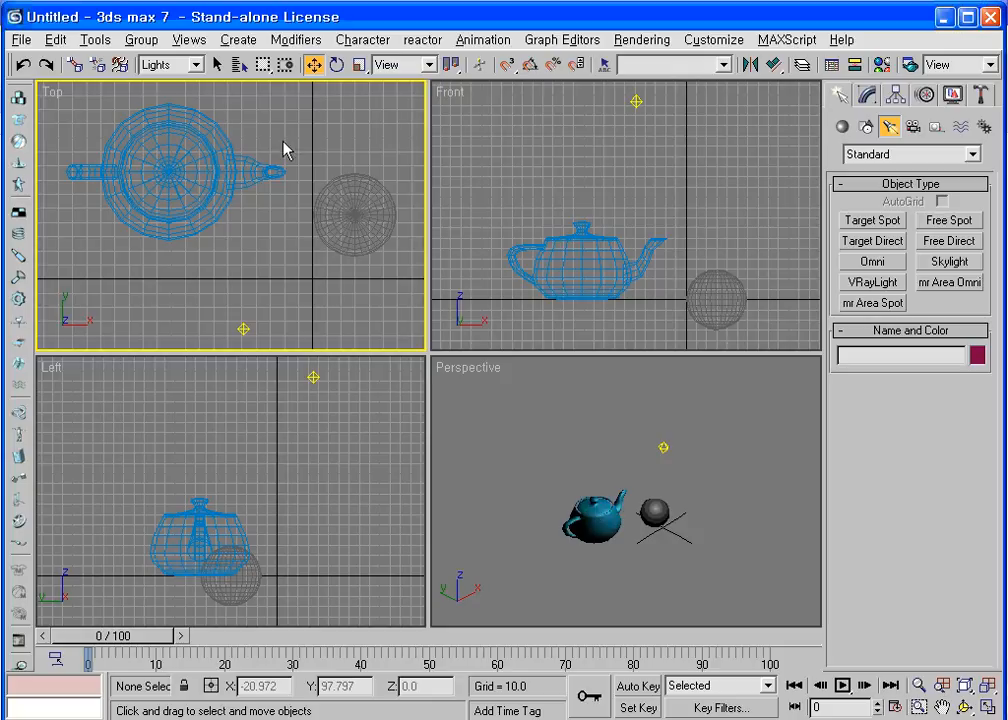
drag(285, 112, 384, 217)
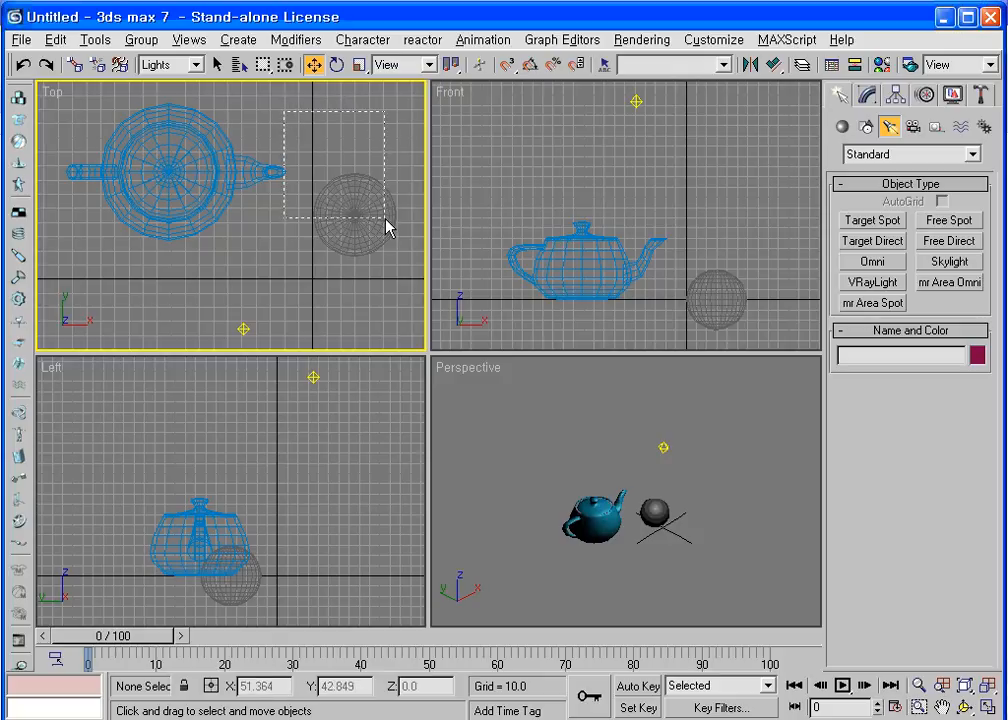
drag(98, 99, 302, 209)
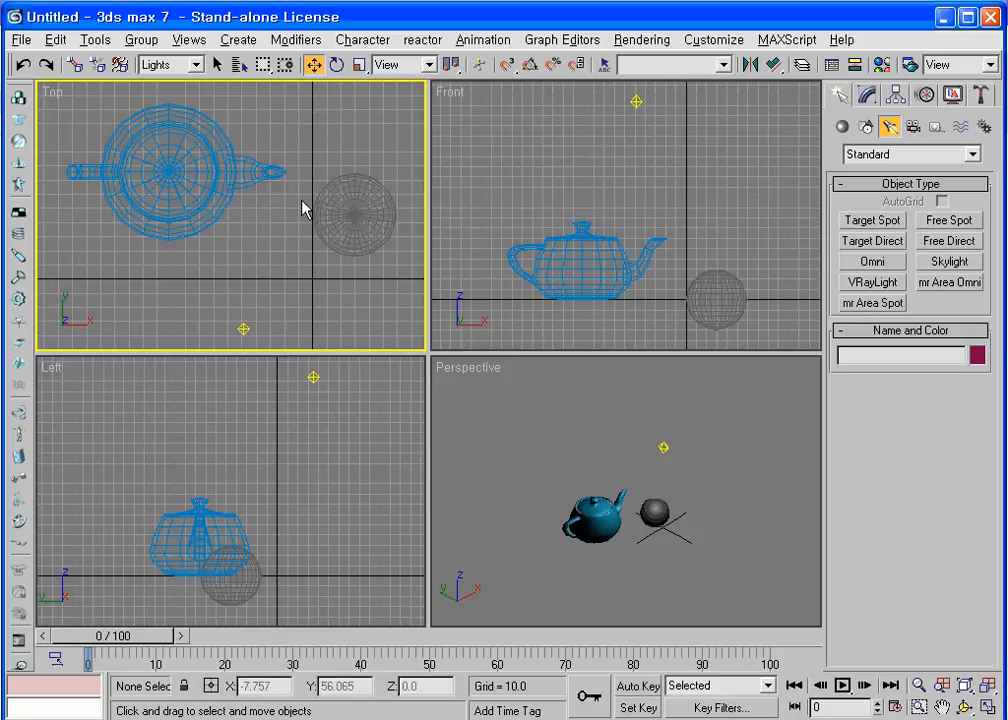
Step: Select the omni light in the Top viewport and reset the selection filter to All
click(242, 328)
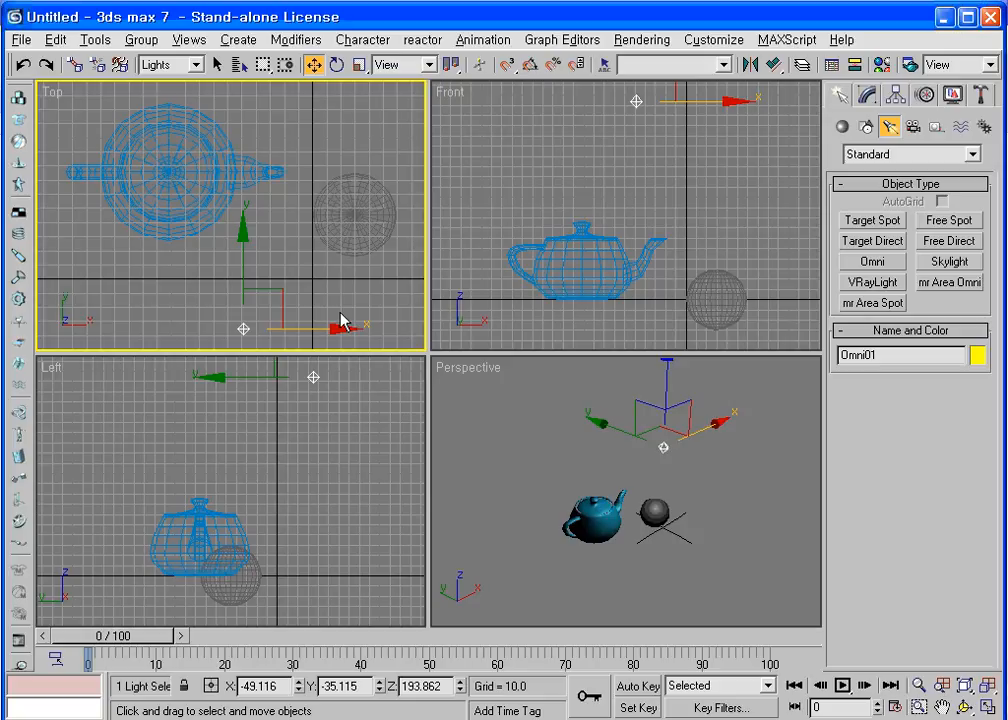
click(195, 64)
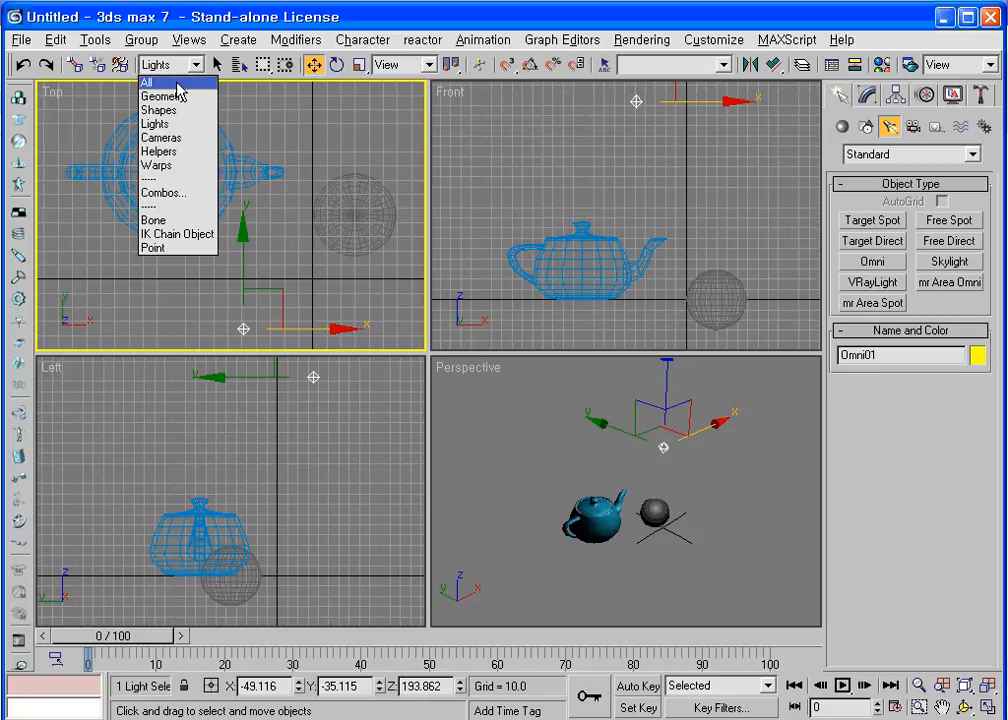
click(178, 84)
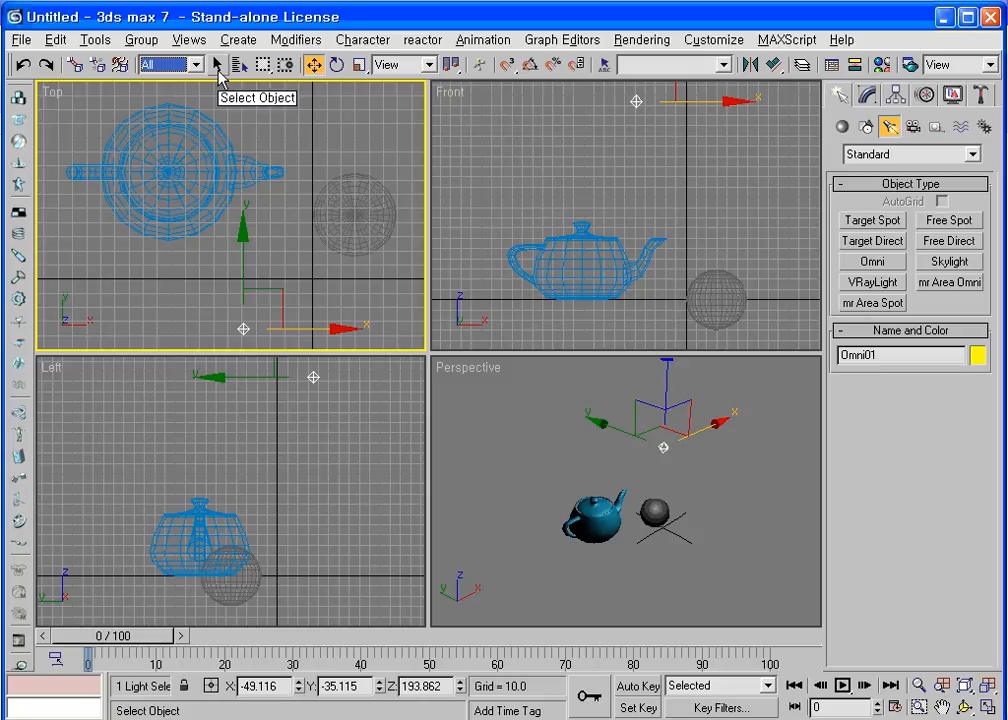
Step: With the Select Object tool active, select Teapot01 by name, and reopen and dismiss the Select Objects list
click(218, 66)
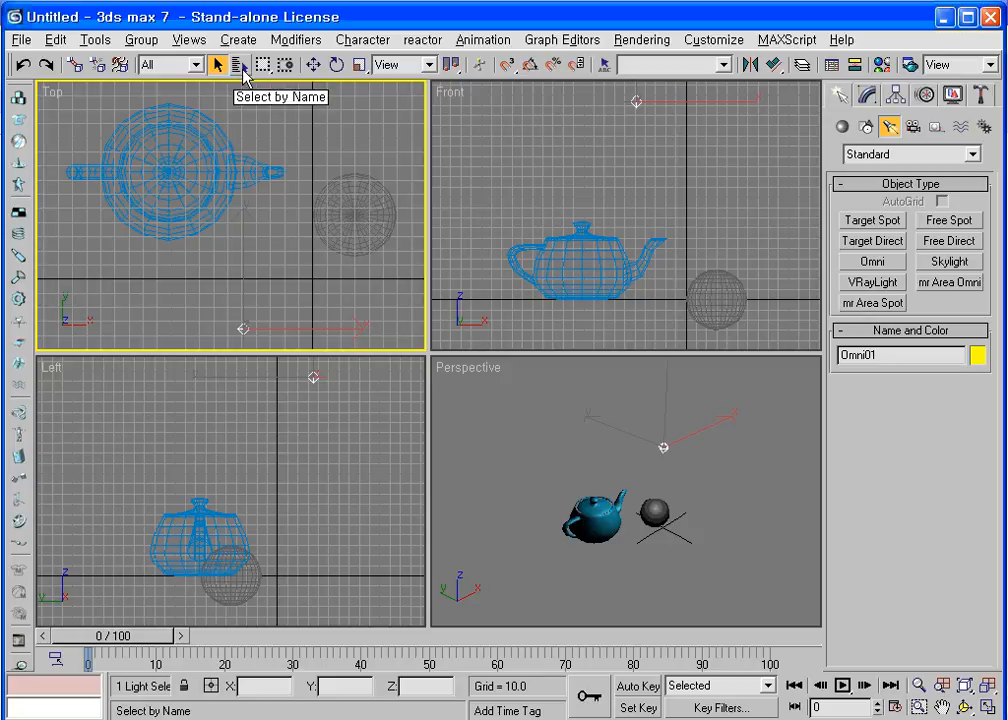
click(241, 66)
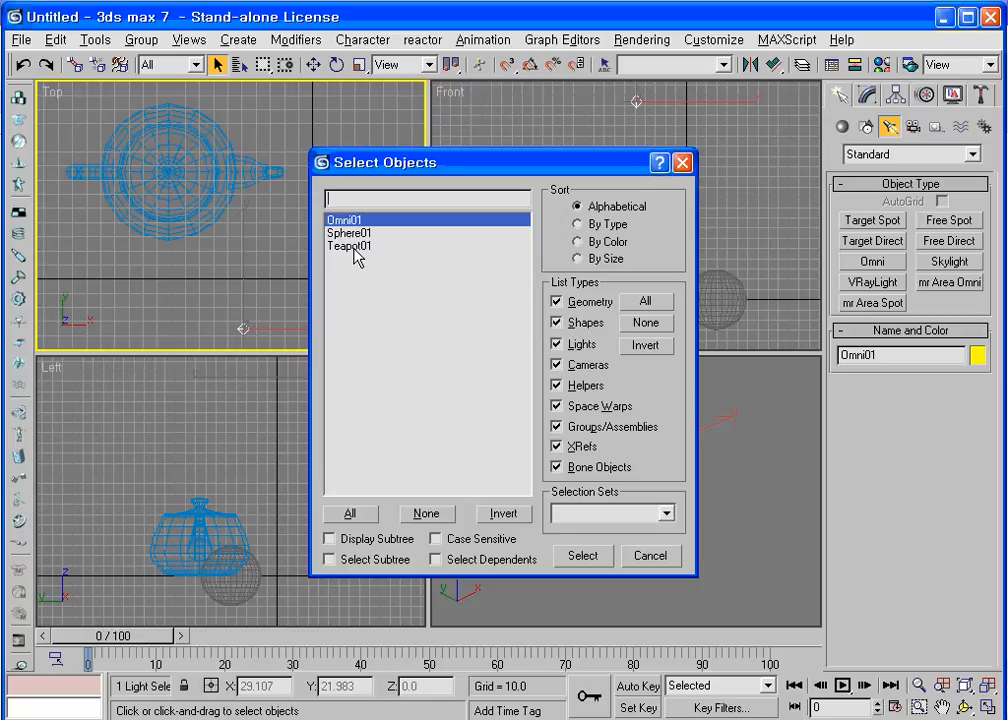
double_click(352, 246)
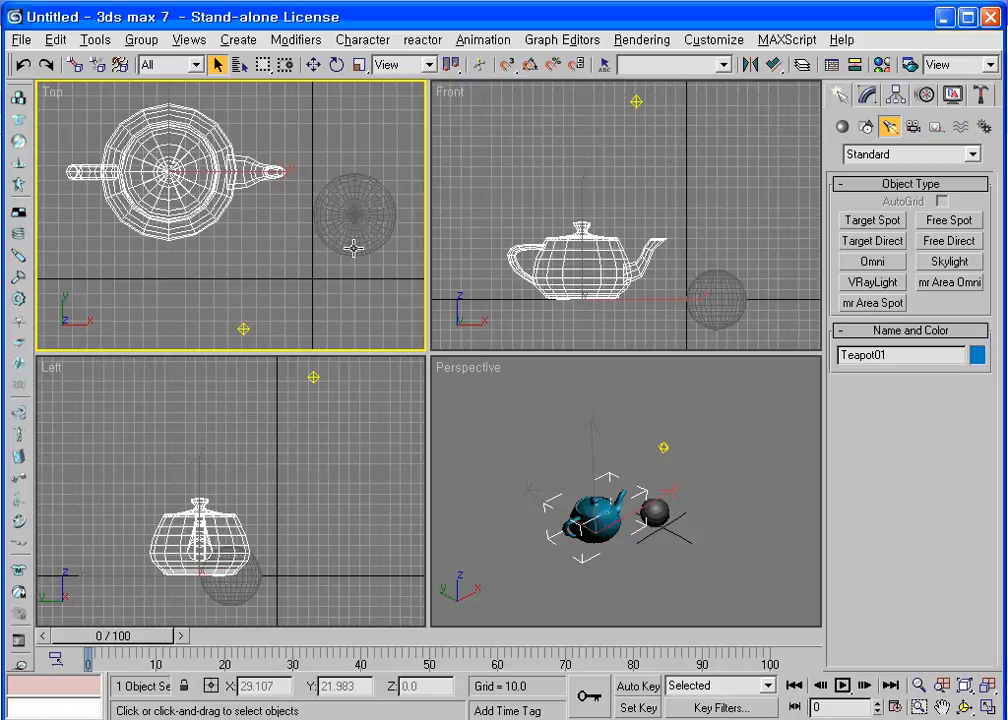
key(h)
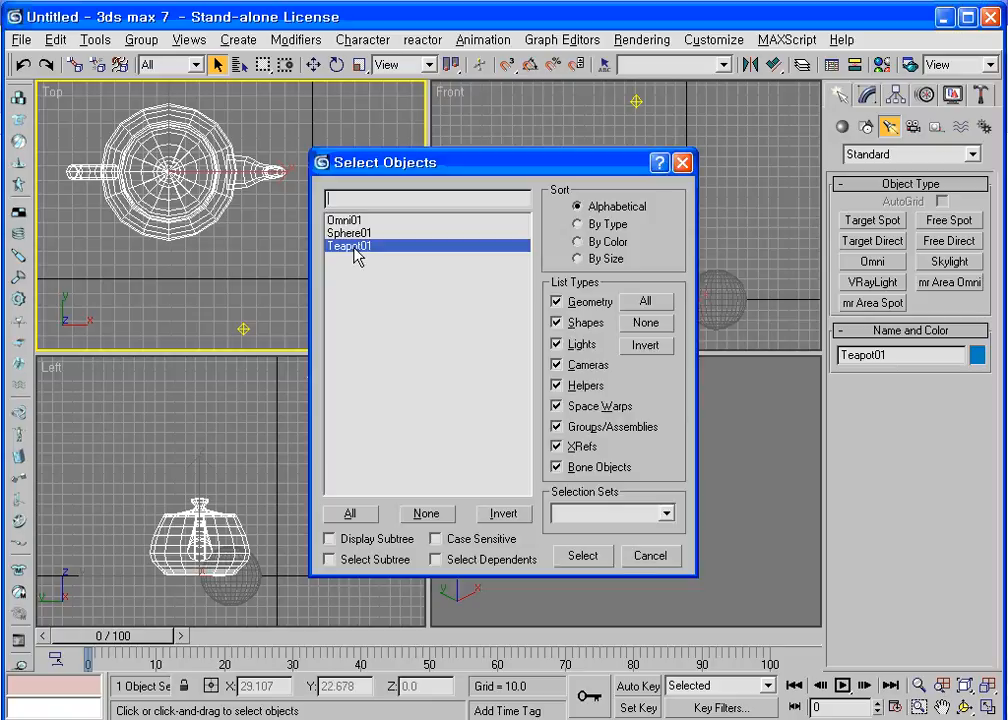
click(682, 163)
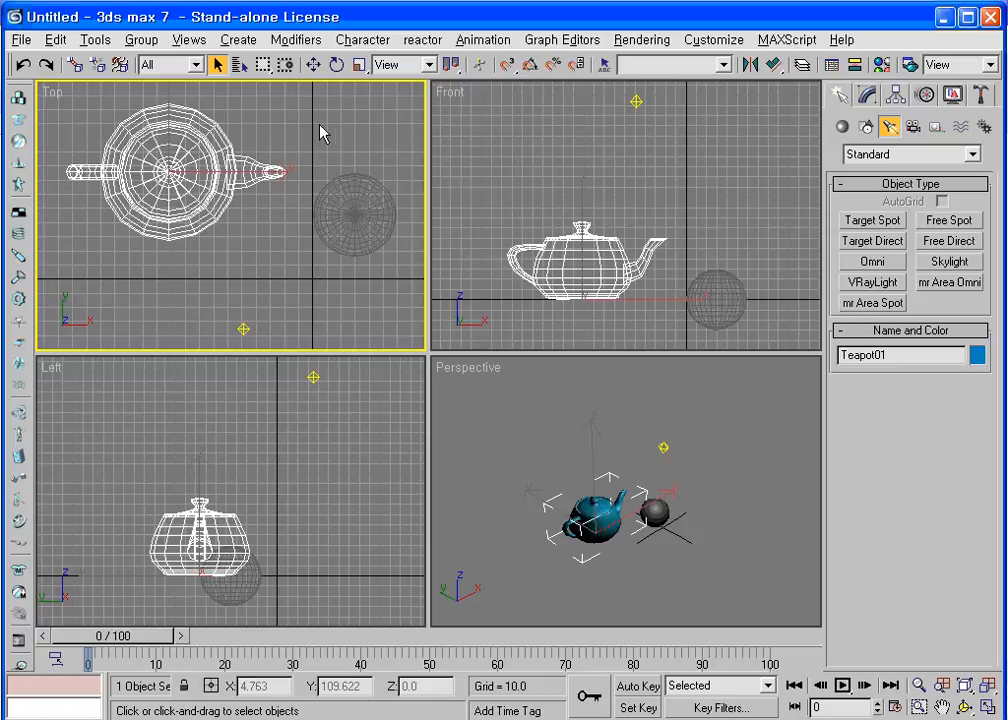
Step: Select the sphere and then the teapot in the Top viewport with rectangular regions that only partly cover each object
drag(320, 125, 408, 215)
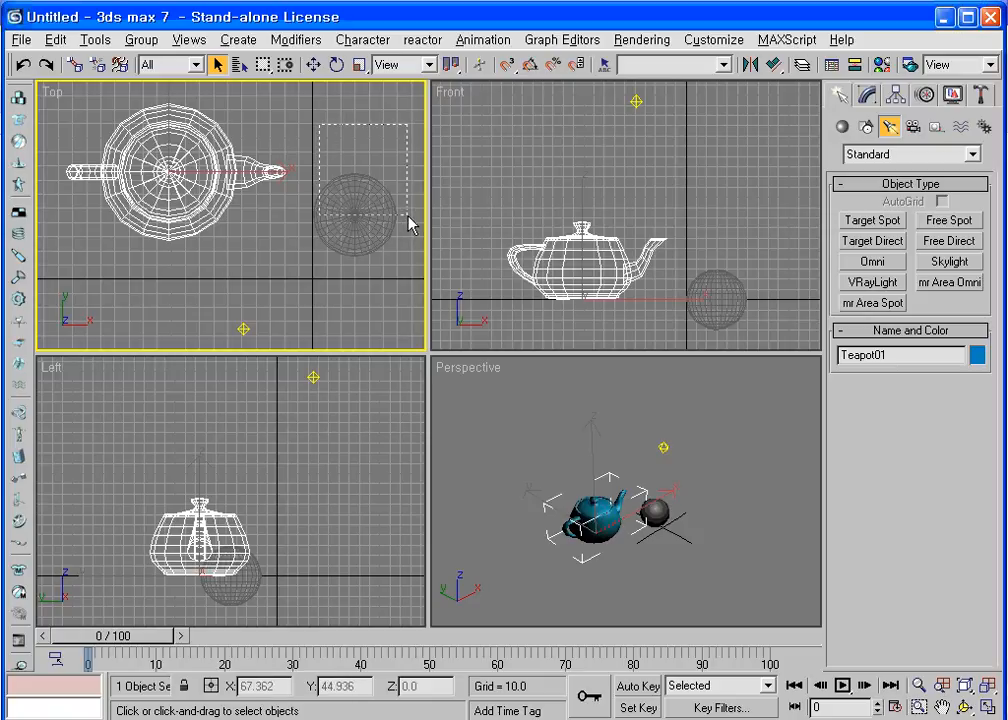
drag(408, 222, 405, 220)
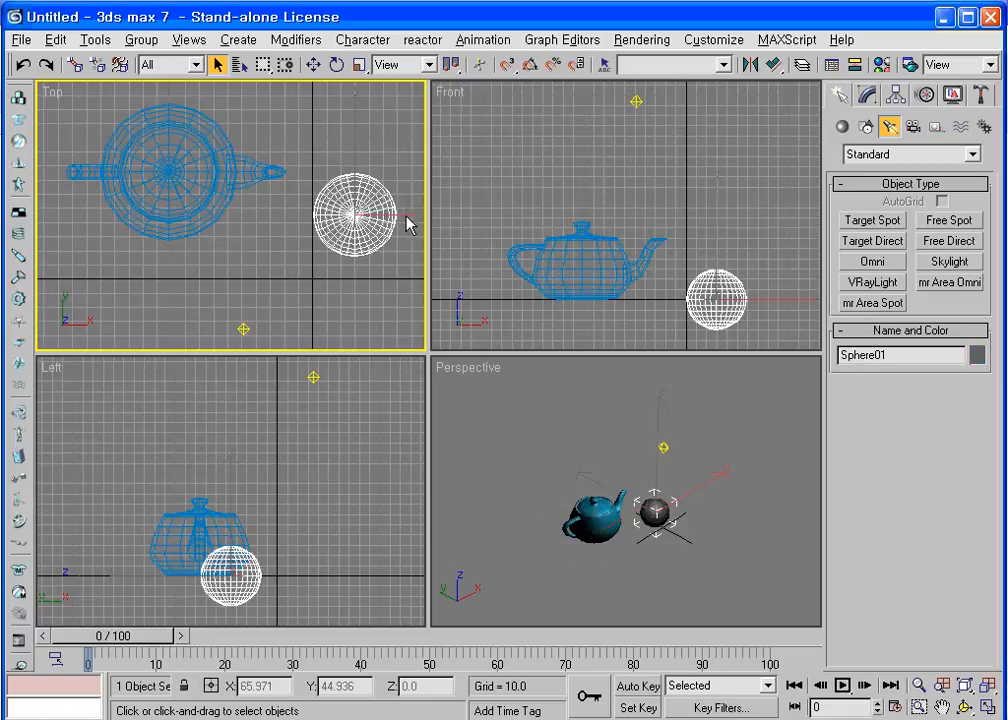
drag(277, 128, 132, 171)
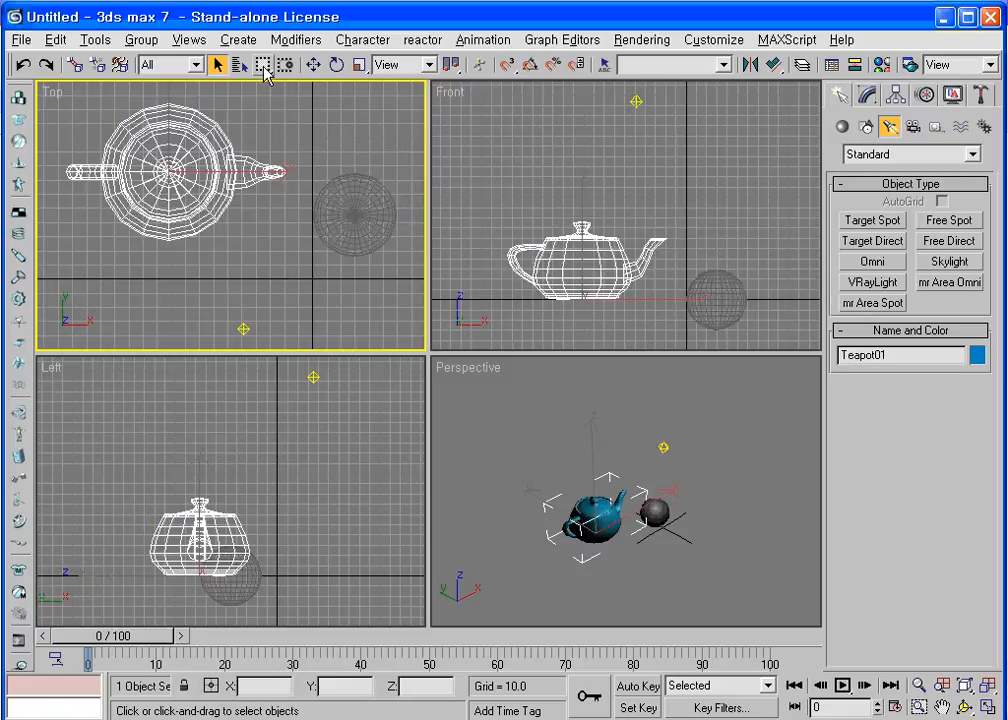
Step: Switch to the Fence selection region and select the sphere by drawing a closed polygon around it in the Top viewport
drag(263, 65, 262, 106)
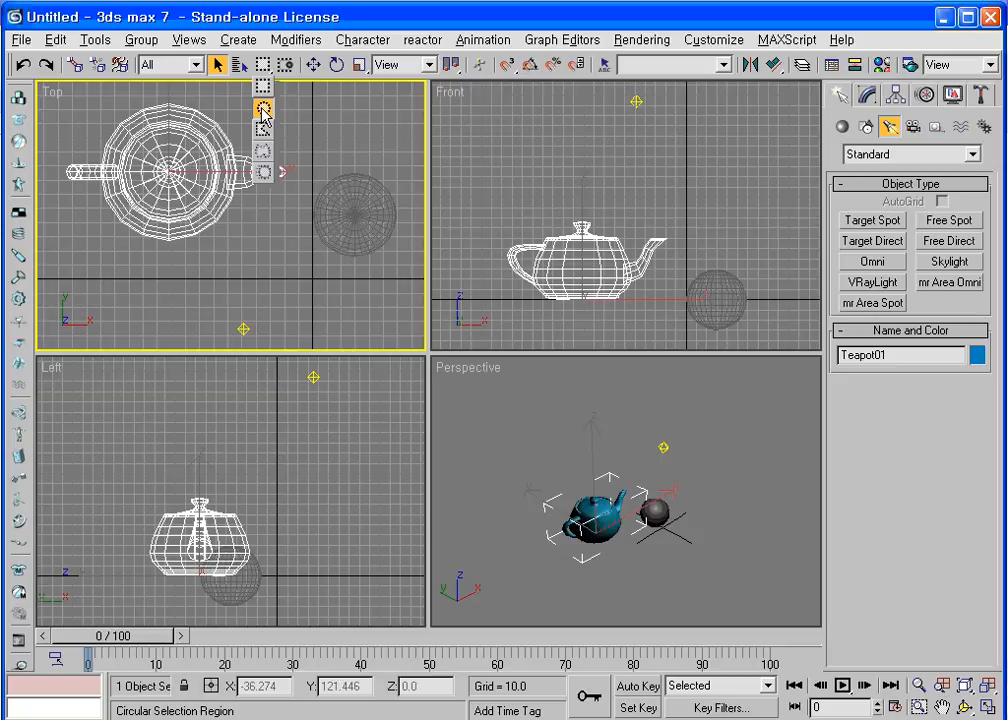
drag(261, 105, 262, 131)
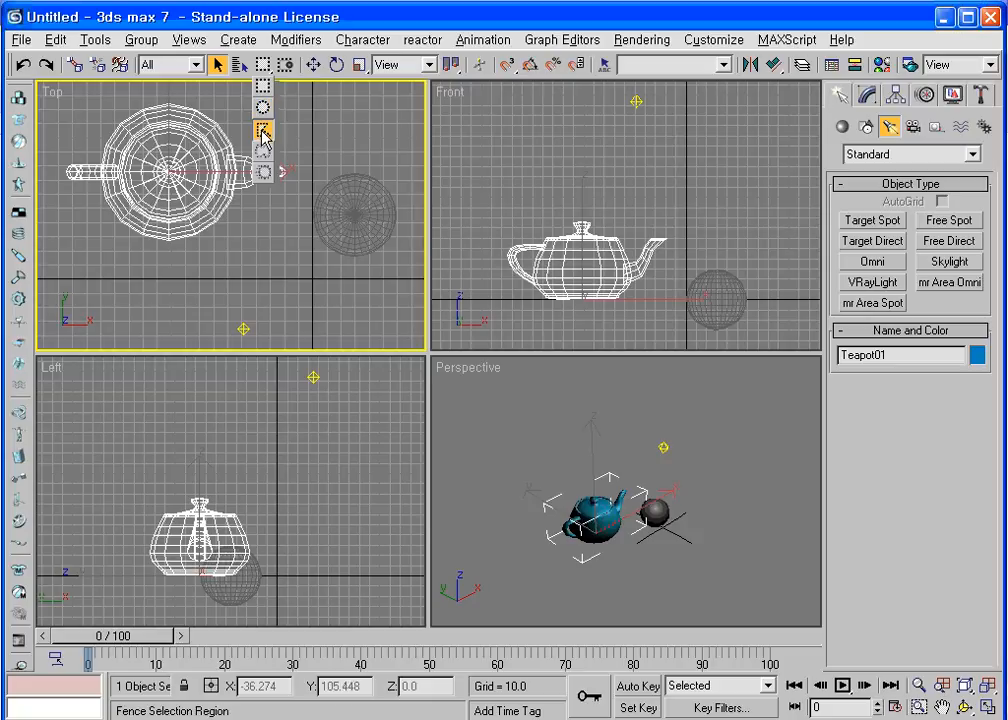
drag(262, 138, 262, 135)
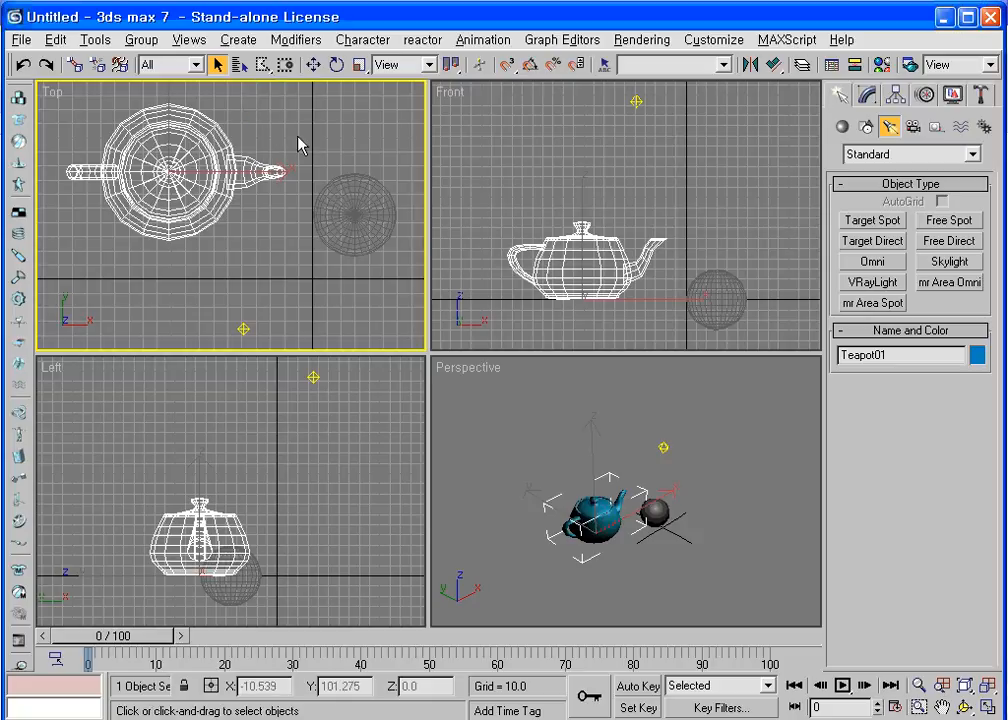
drag(322, 144, 412, 147)
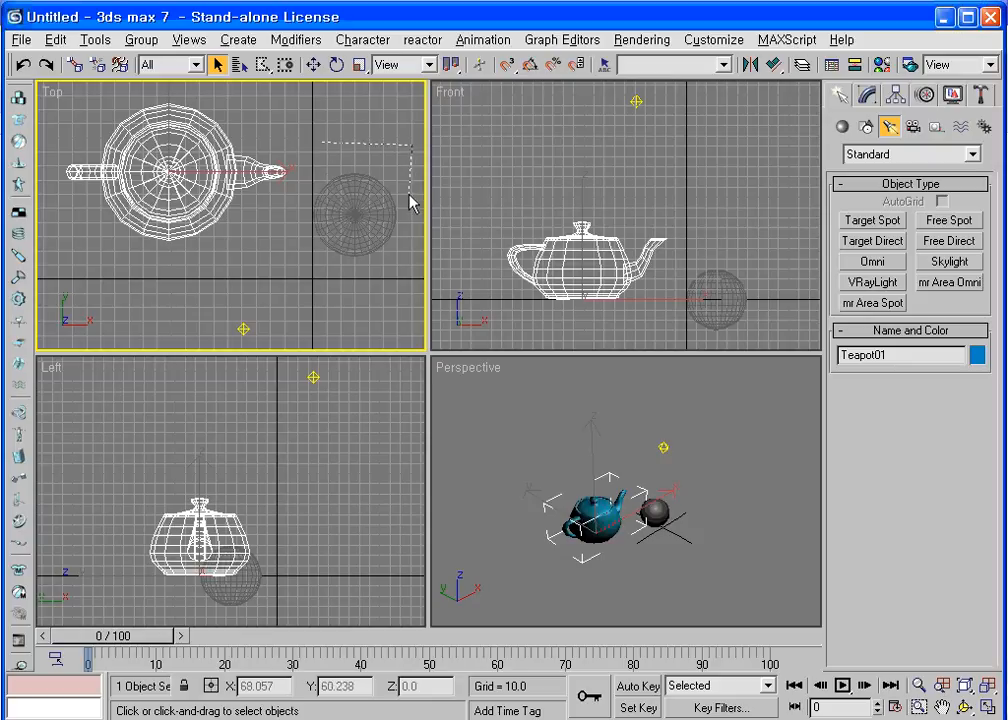
click(380, 293)
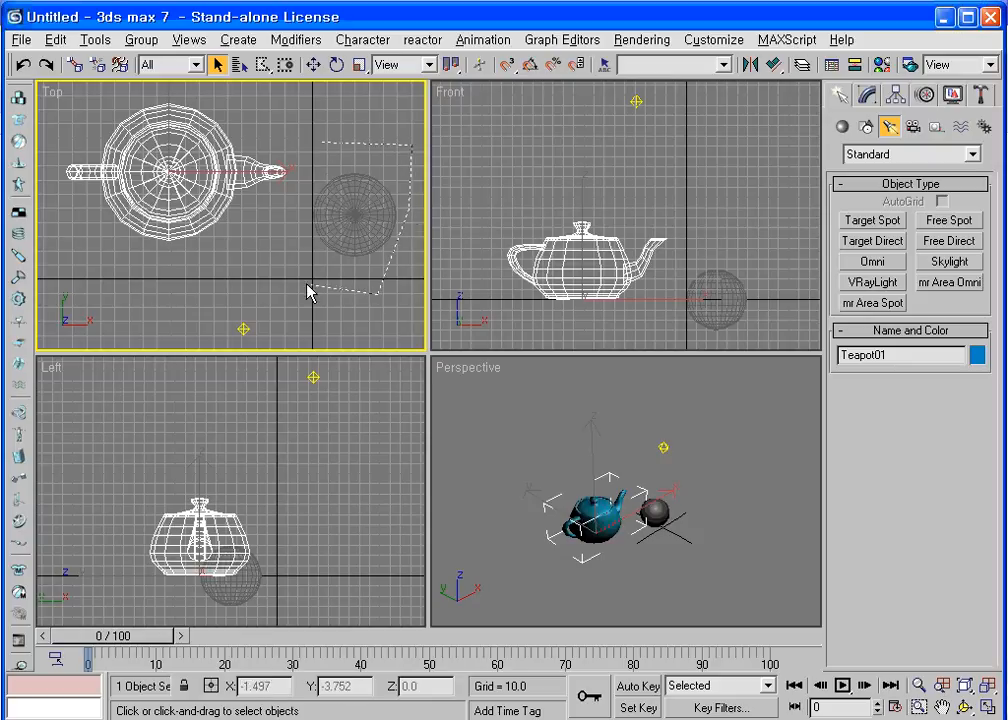
click(255, 231)
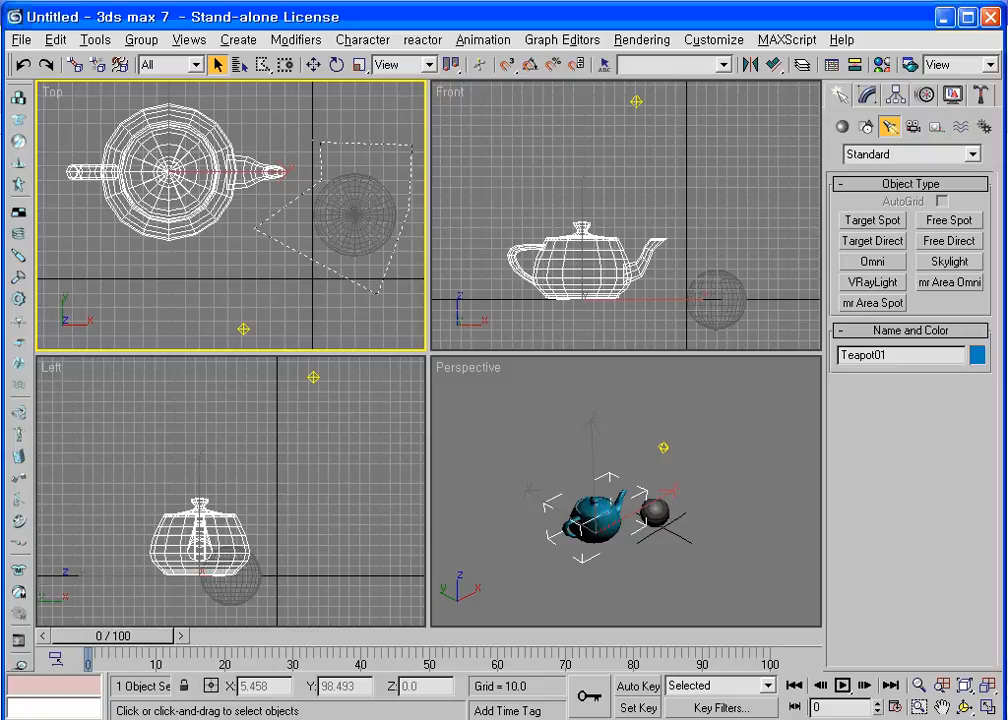
click(321, 146)
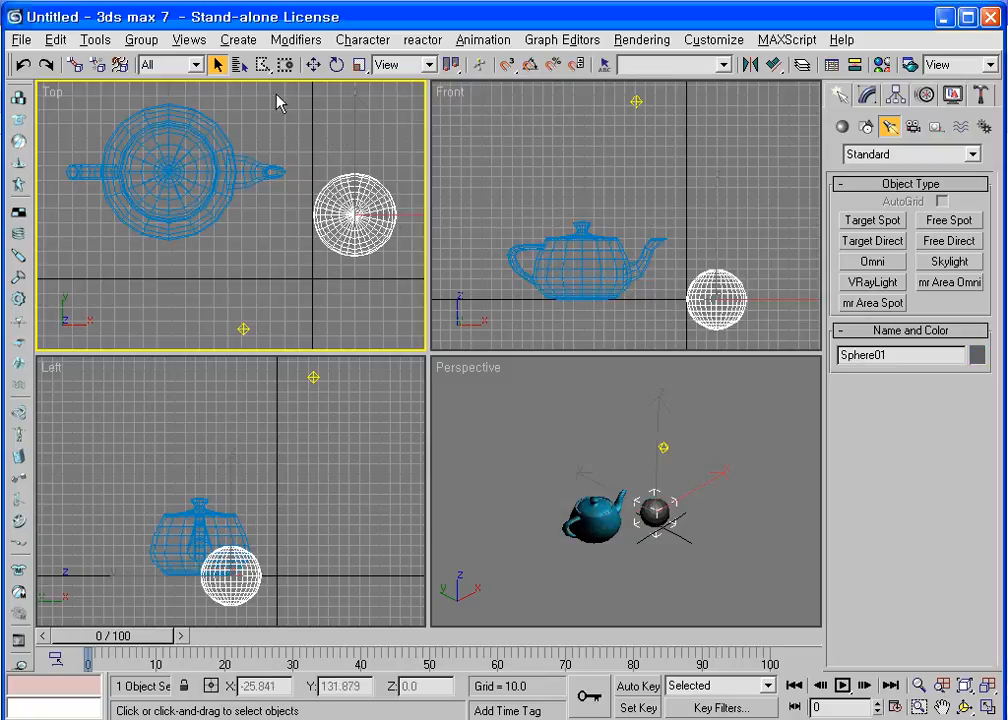
Step: Switch to the Paint selection region, brush over the teapot, sphere and omni light in the Top viewport, and clear the selection
drag(262, 64, 265, 151)
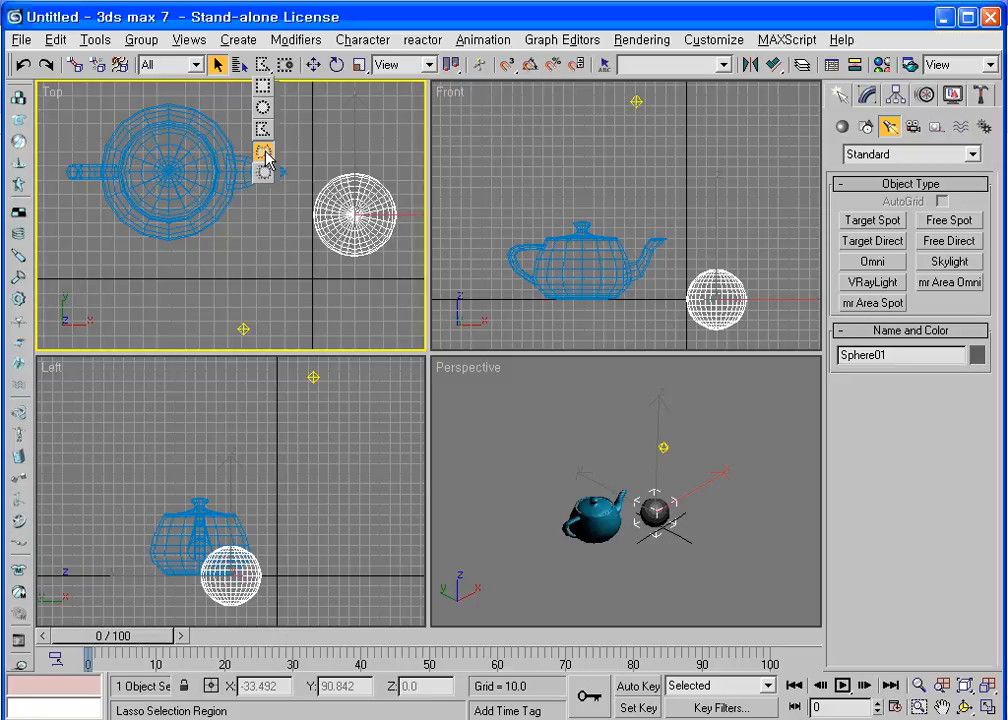
drag(267, 157, 265, 172)
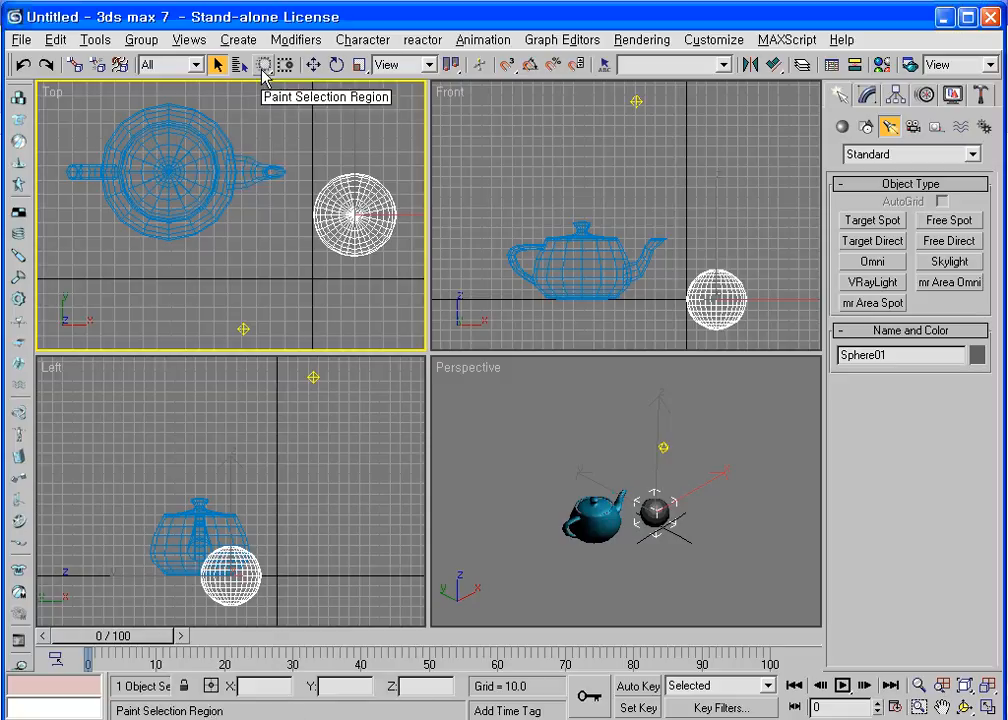
click(300, 112)
mouse_move(284, 114)
mouse_down()
mouse_move(248, 157)
mouse_move(277, 184)
mouse_move(304, 187)
mouse_move(238, 309)
mouse_up()
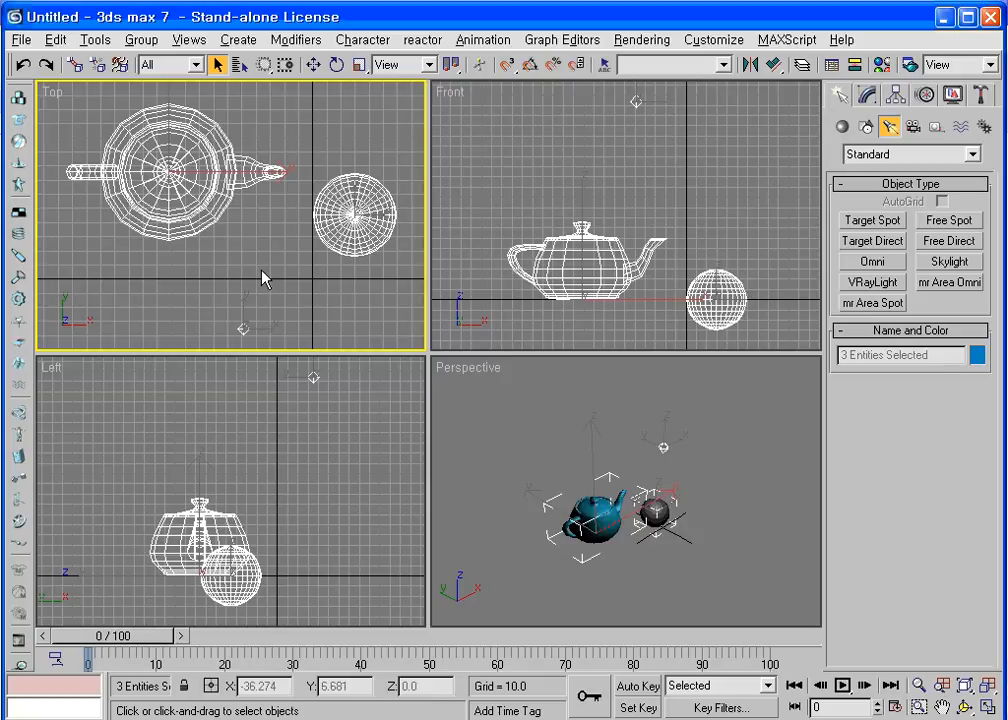
click(265, 274)
Step: Restore the Rectangular selection region, region-select parts of the teapot and the sphere in the Top viewport, and finish with the teapot selected
click(263, 65)
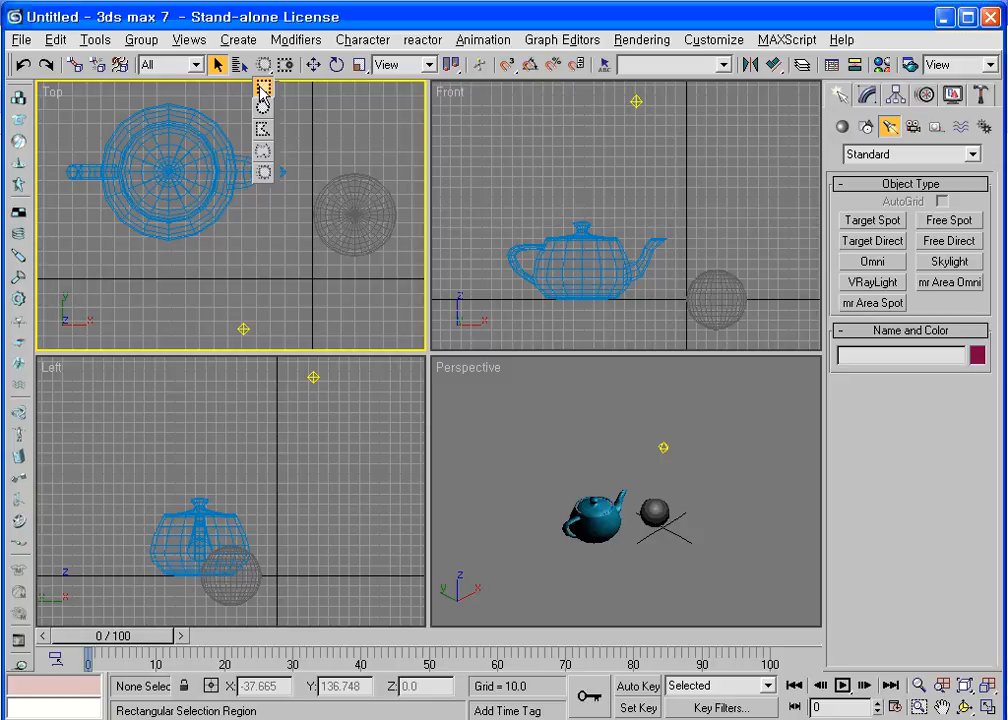
click(262, 90)
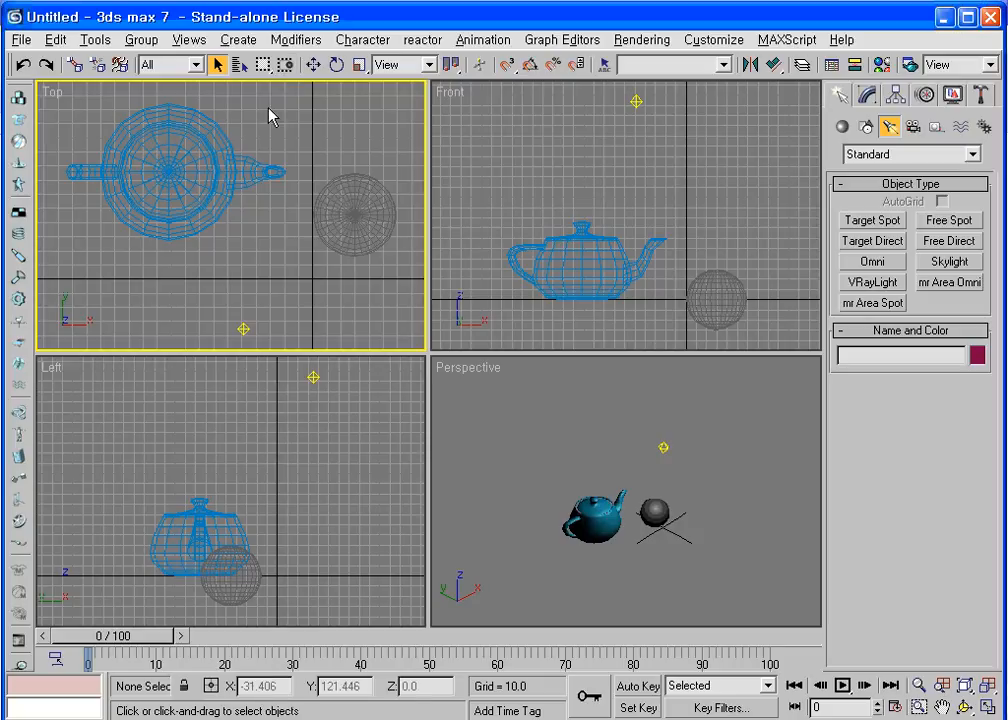
drag(268, 108, 172, 186)
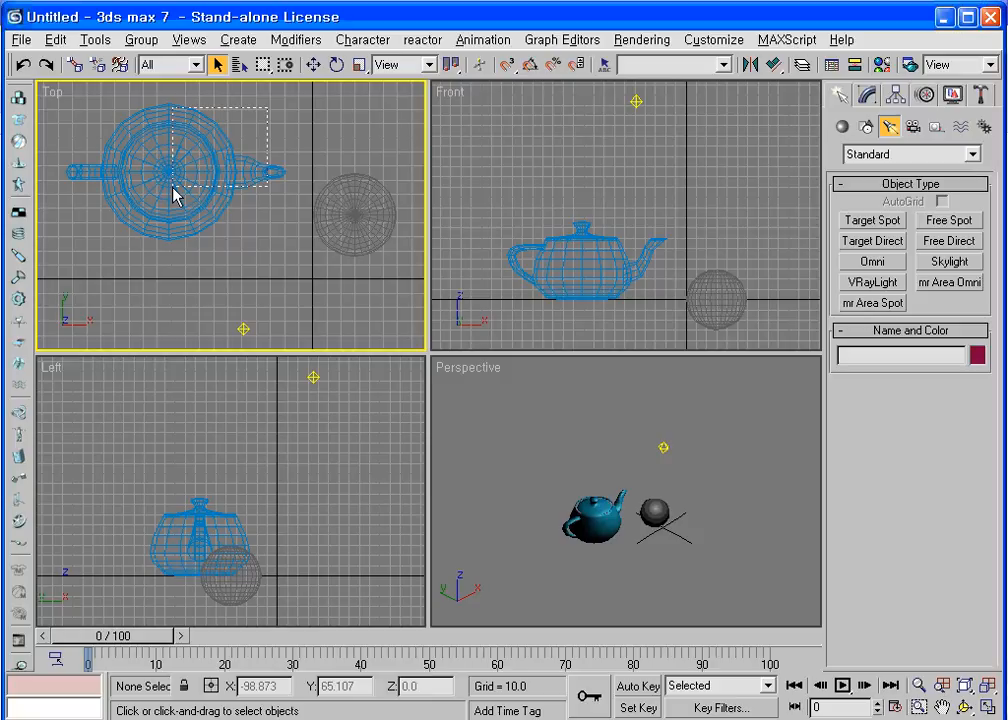
drag(172, 186, 176, 196)
drag(351, 174, 378, 210)
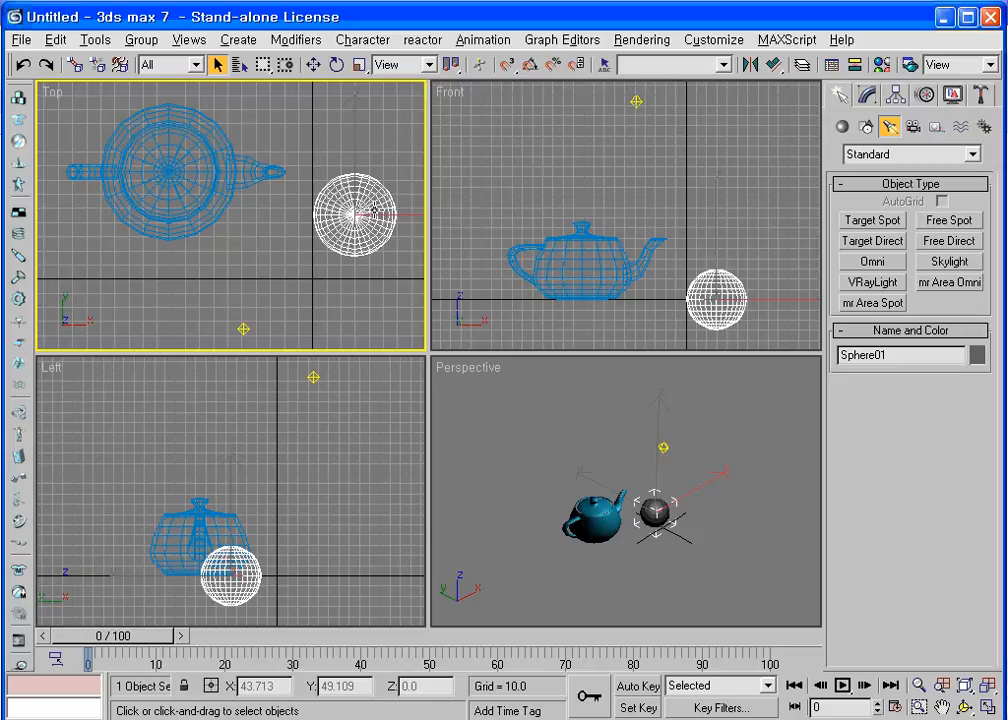
click(204, 174)
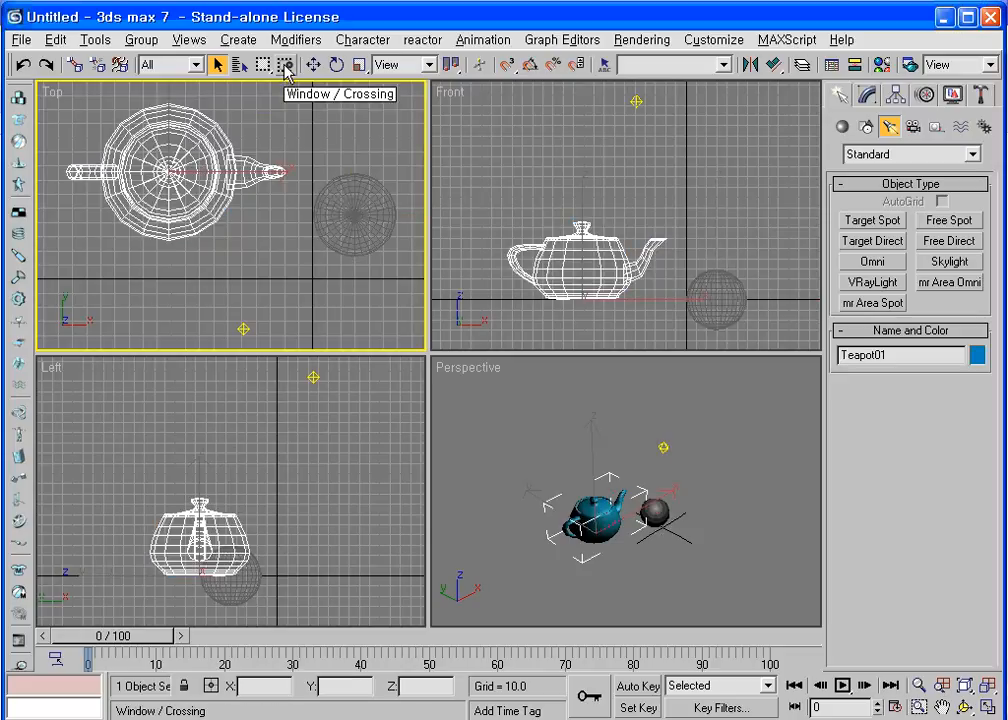
Step: Turn on Window selection mode and try to select the sphere and the teapot with regions covering only part of each
click(285, 66)
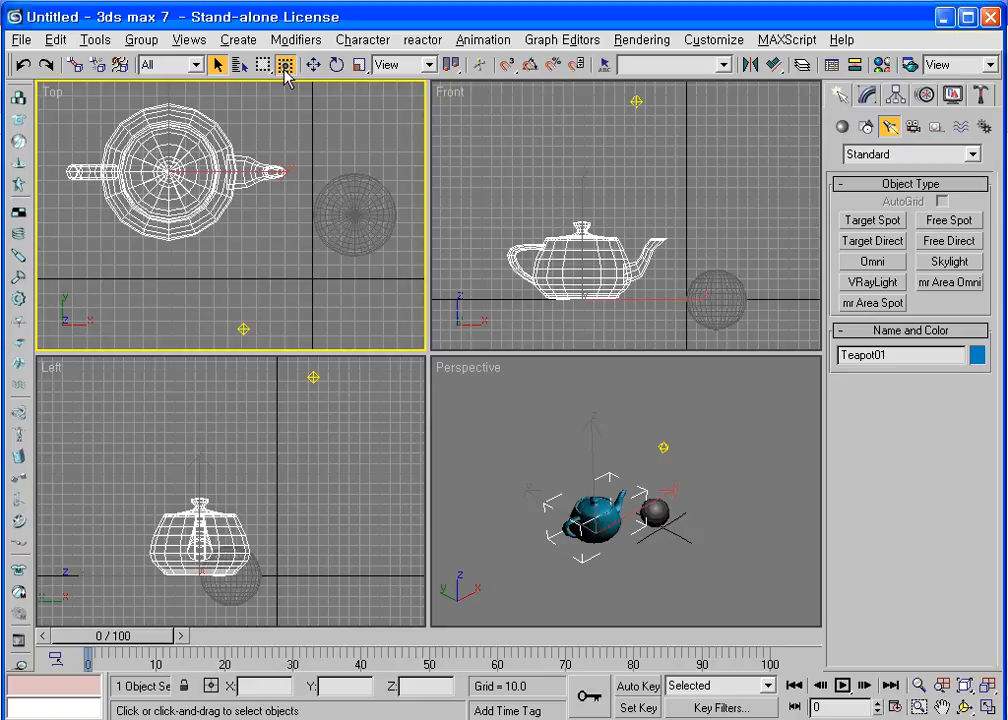
drag(337, 155, 378, 199)
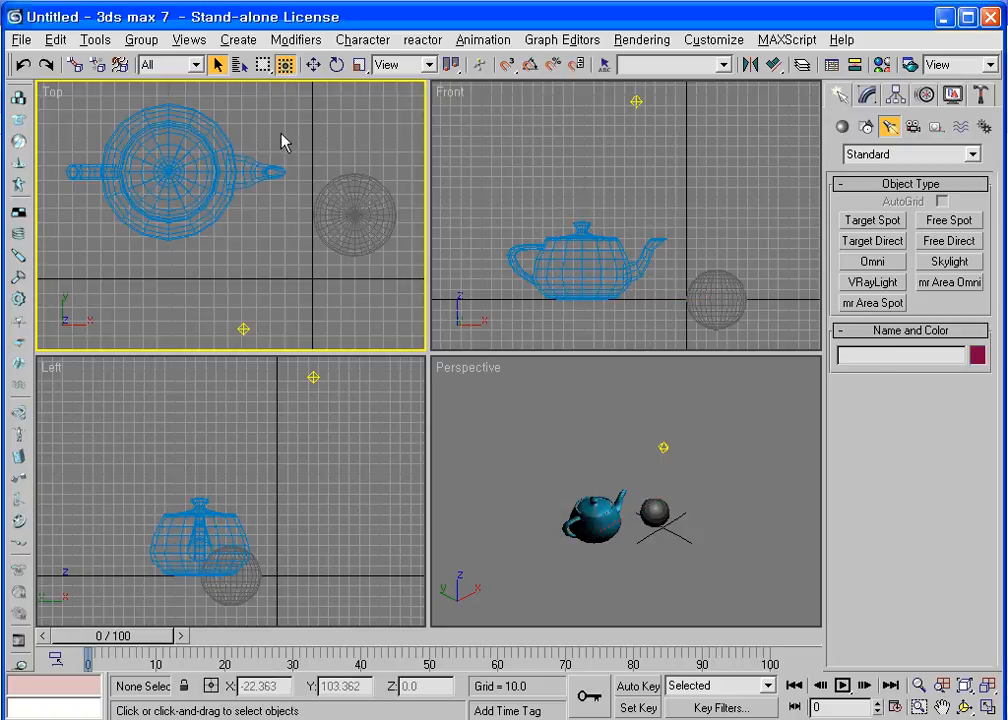
drag(281, 134, 225, 170)
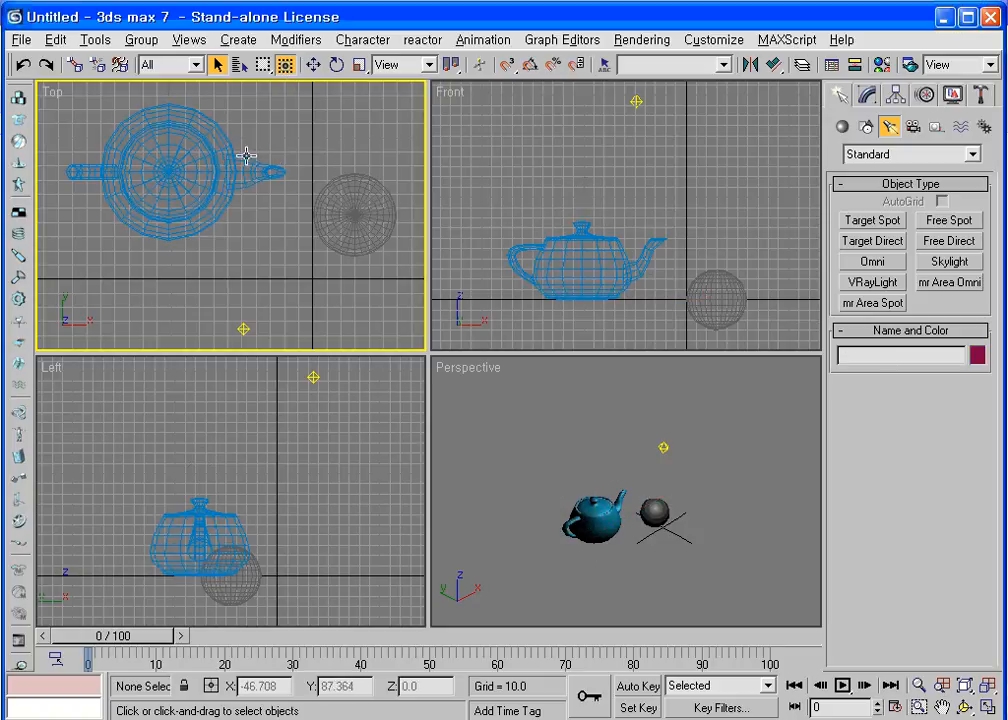
Step: Select the sphere and then the teapot by enclosing each completely in a rectangular region, and restore Crossing mode
drag(279, 119, 414, 286)
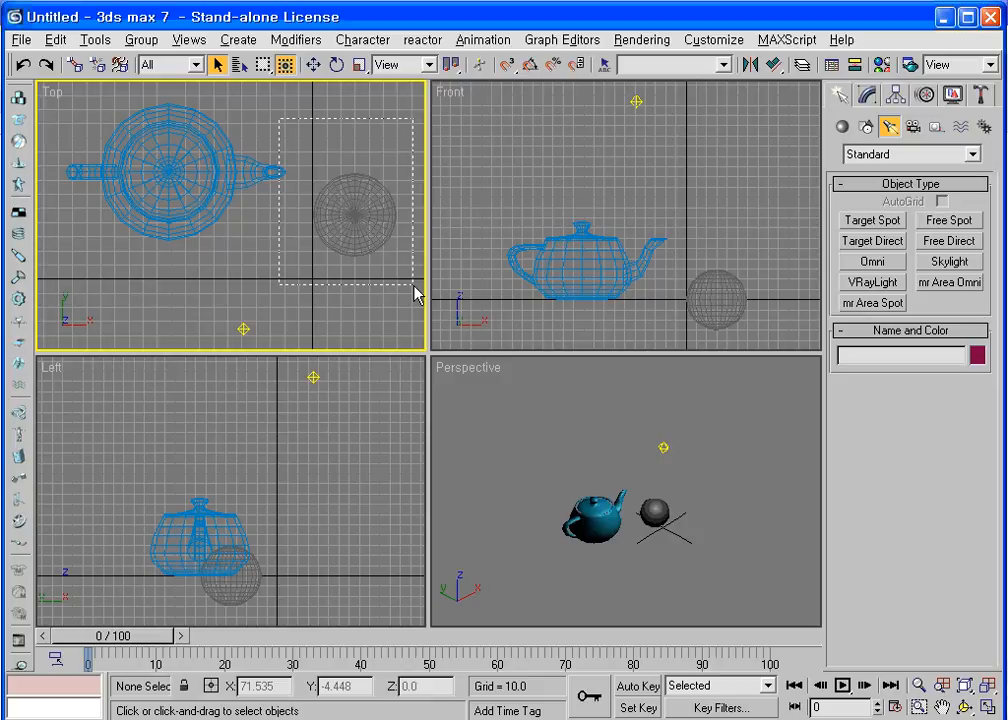
drag(413, 285, 414, 286)
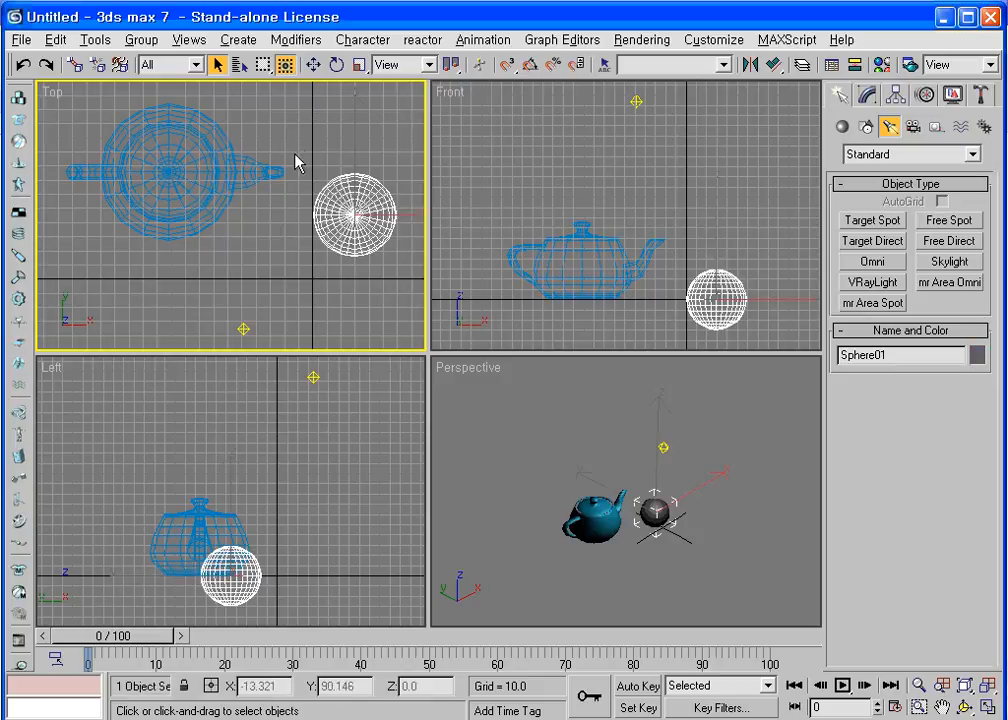
drag(301, 108, 55, 270)
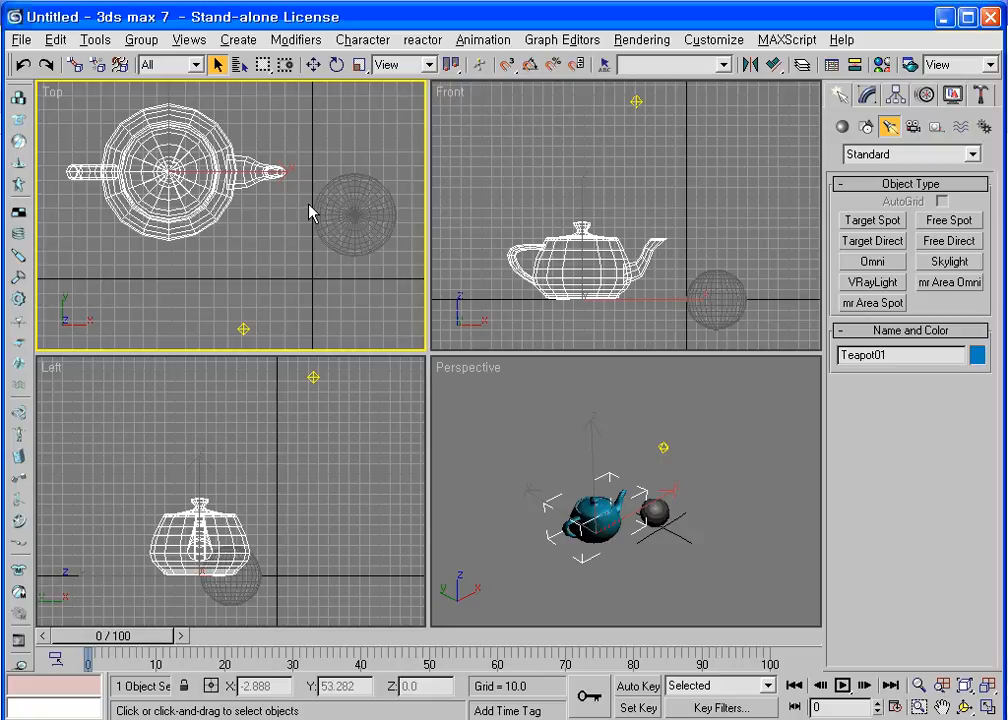
Step: Activate the uniform scale, rotate and move tools in turn on the selected teapot, ending with Select and Move
click(359, 66)
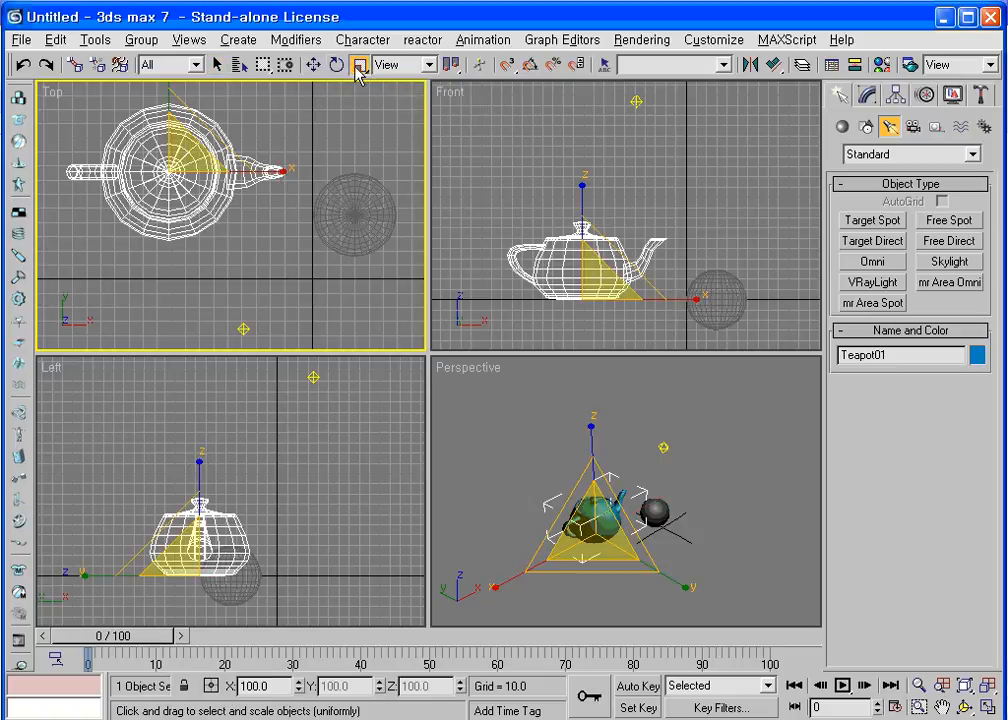
click(337, 67)
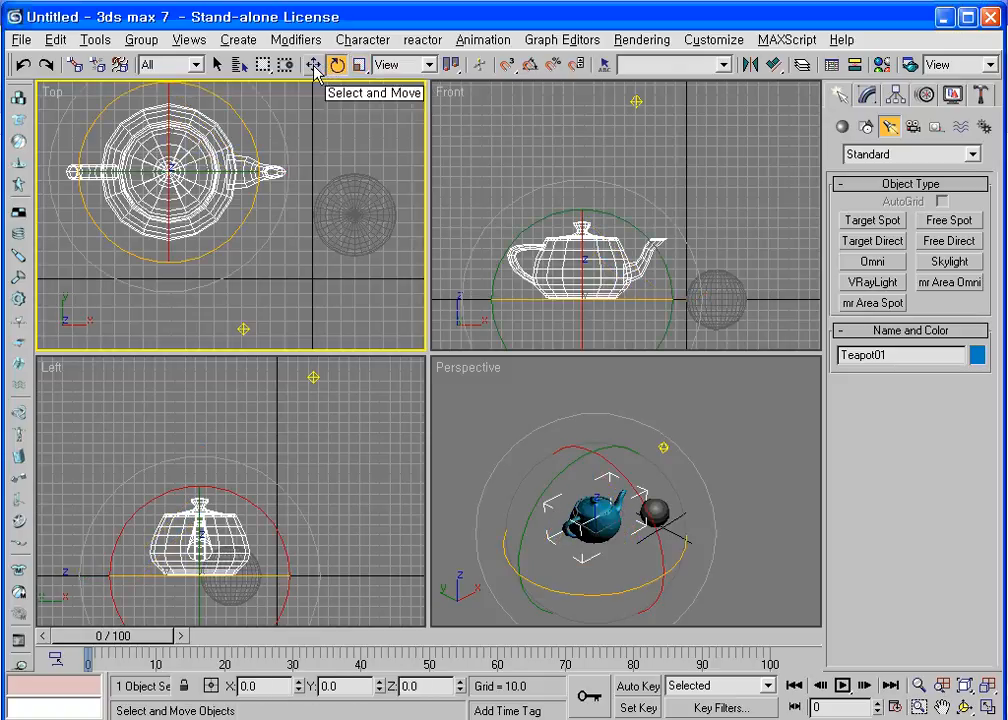
click(314, 66)
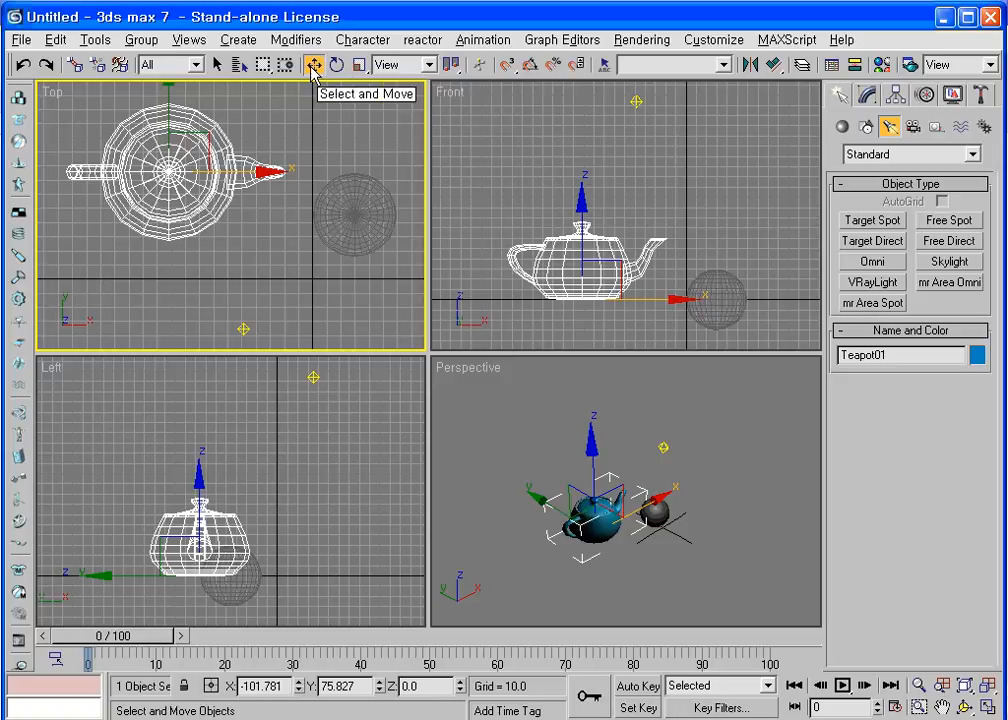
Step: With the uniform scale tool active on the teapot, hide and show the transform gizmo twice and look up the Show Transform Gizmo option
click(337, 66)
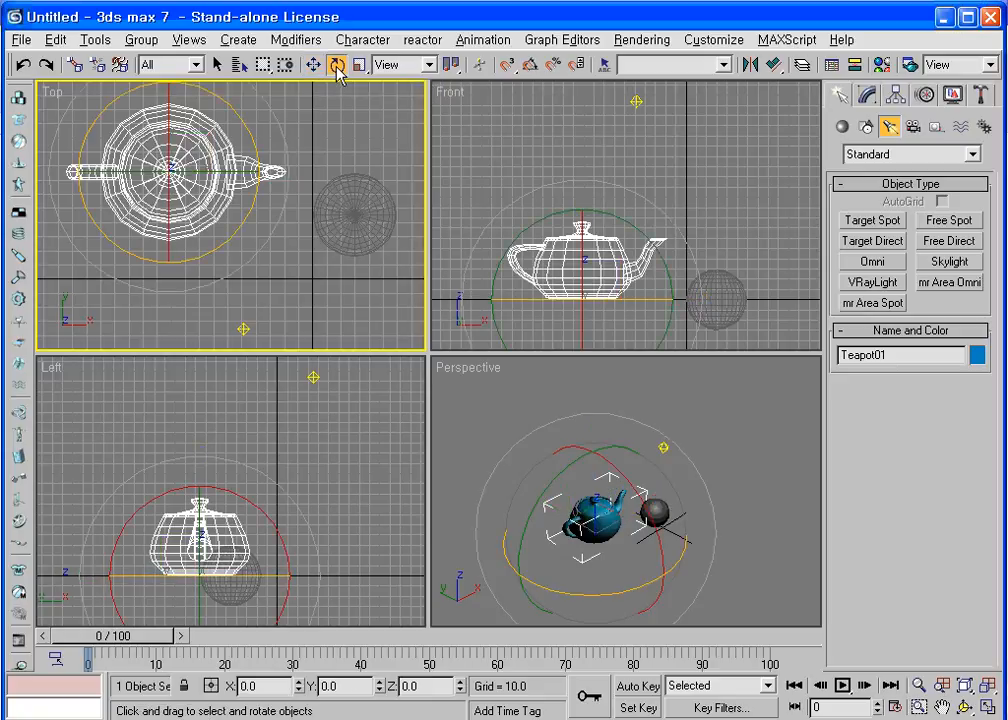
click(359, 66)
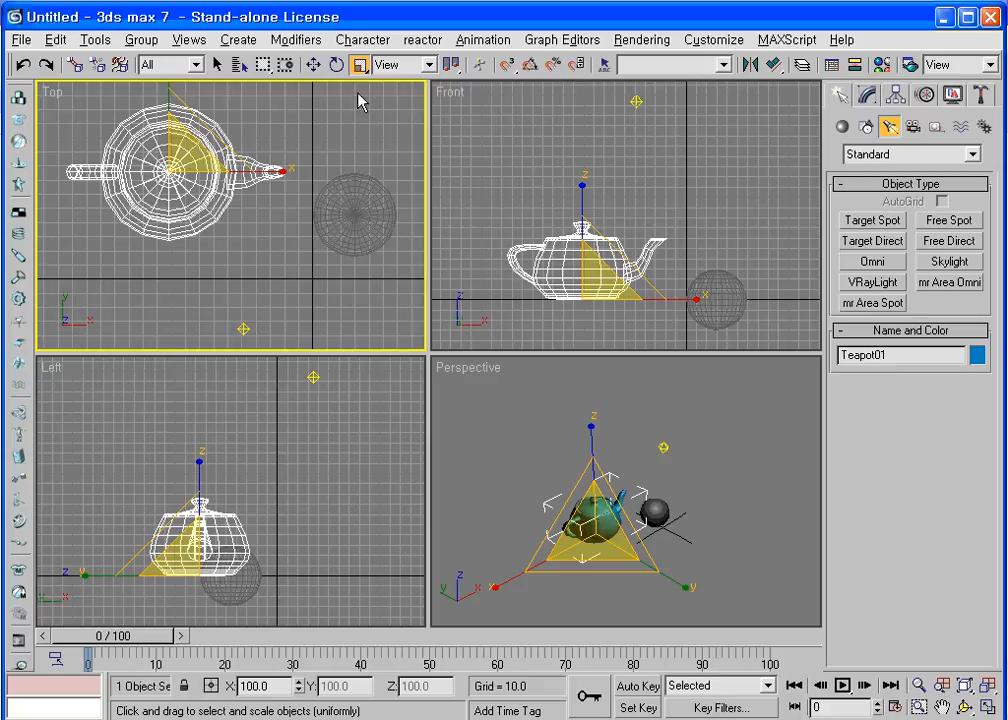
middle_drag(174, 155, 197, 190)
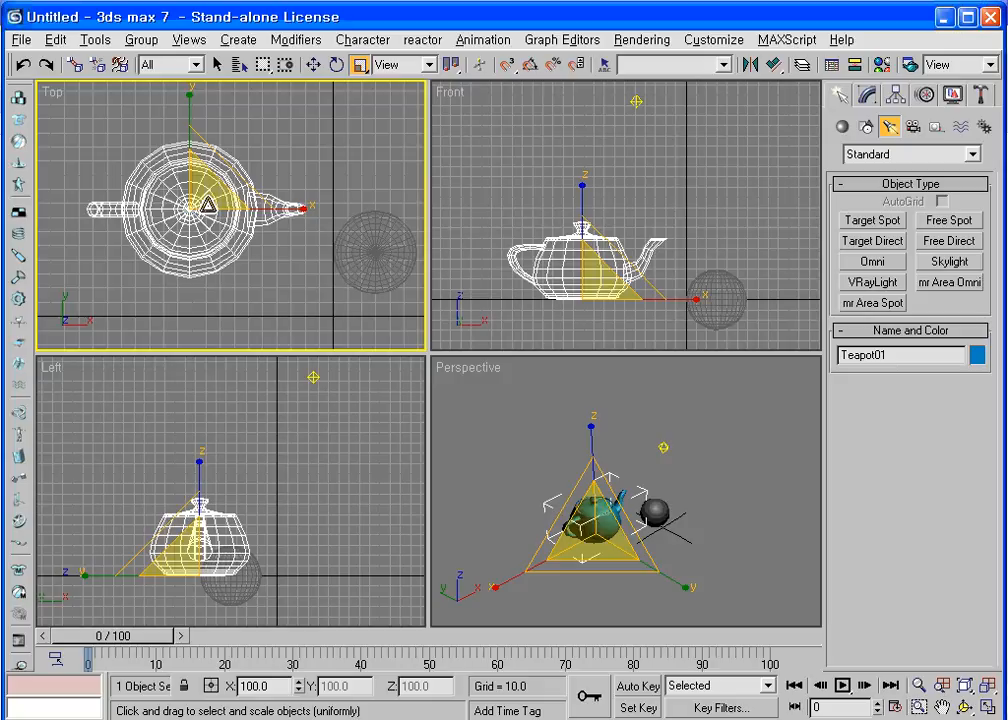
key(x)
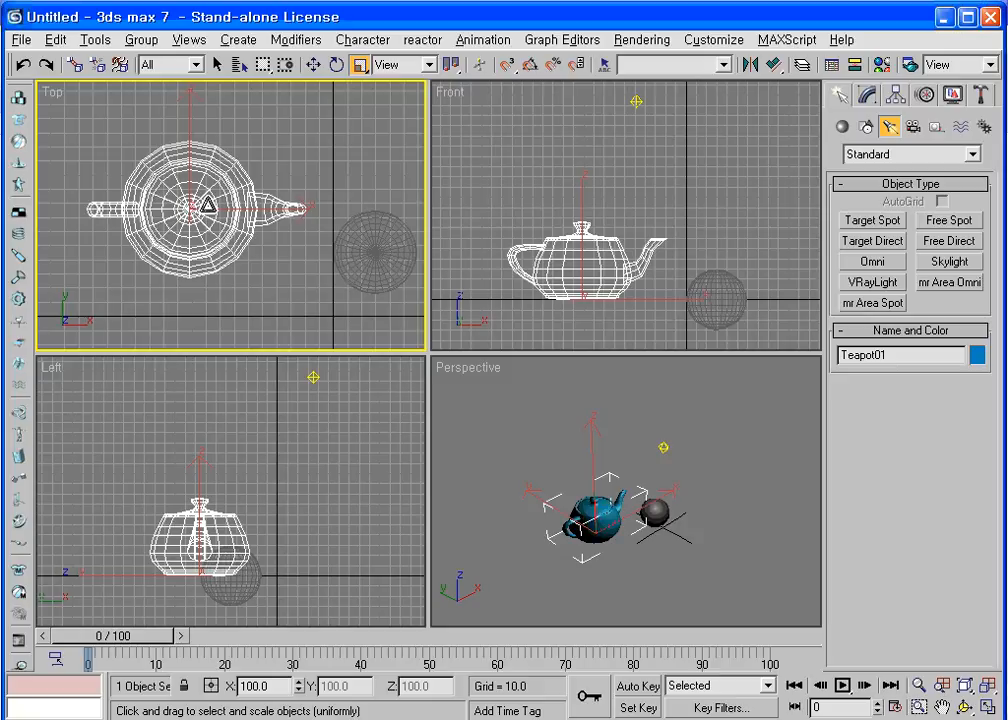
key(x)
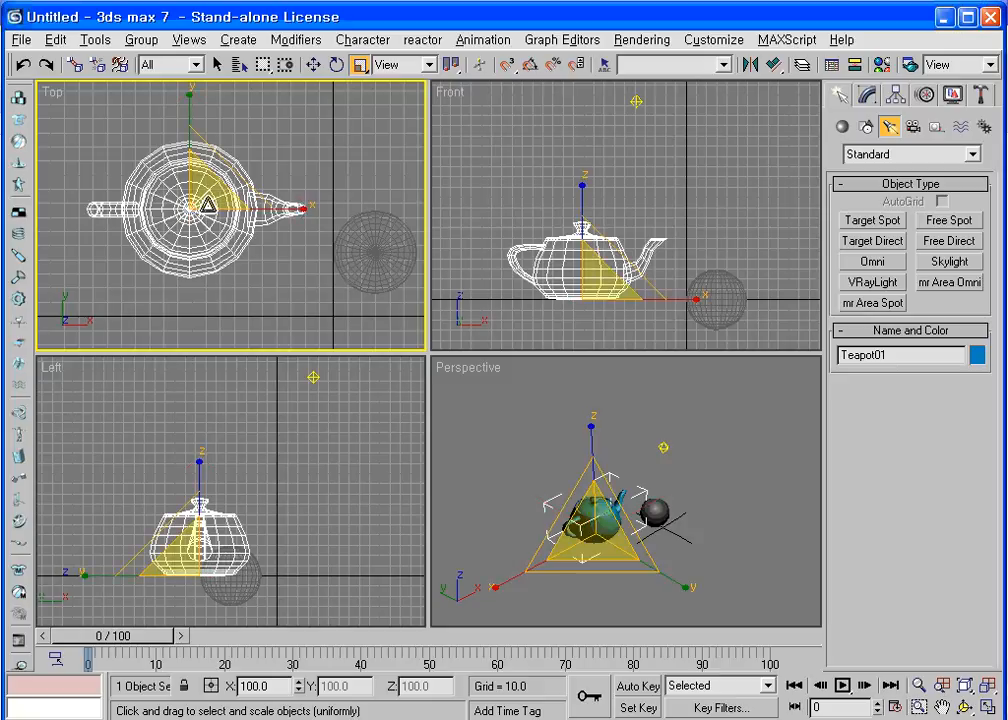
key(x)
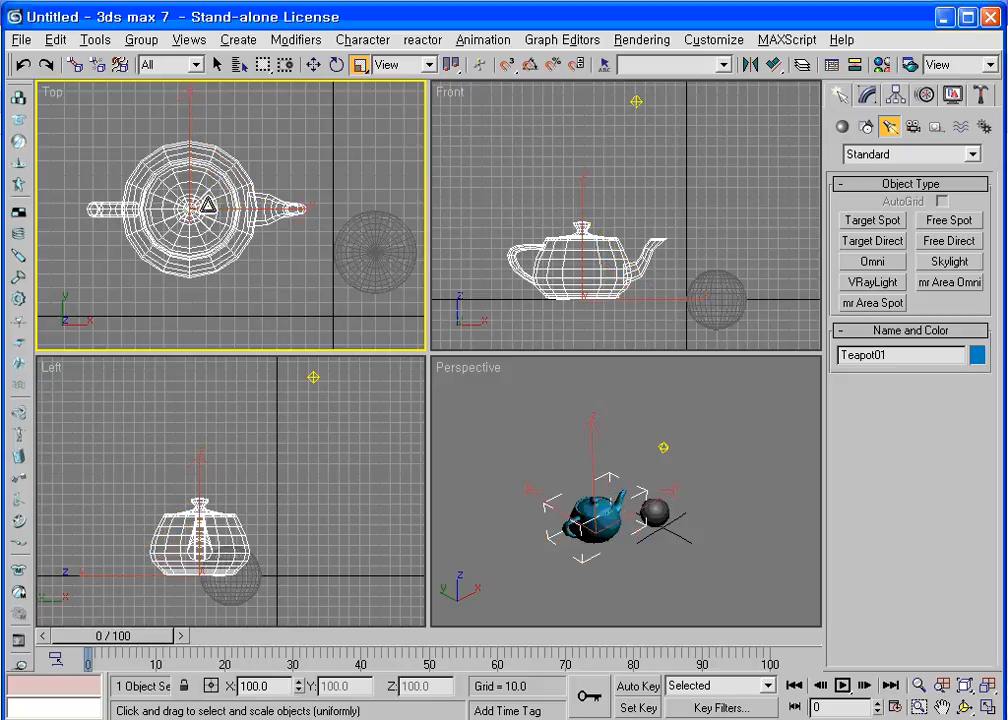
key(x)
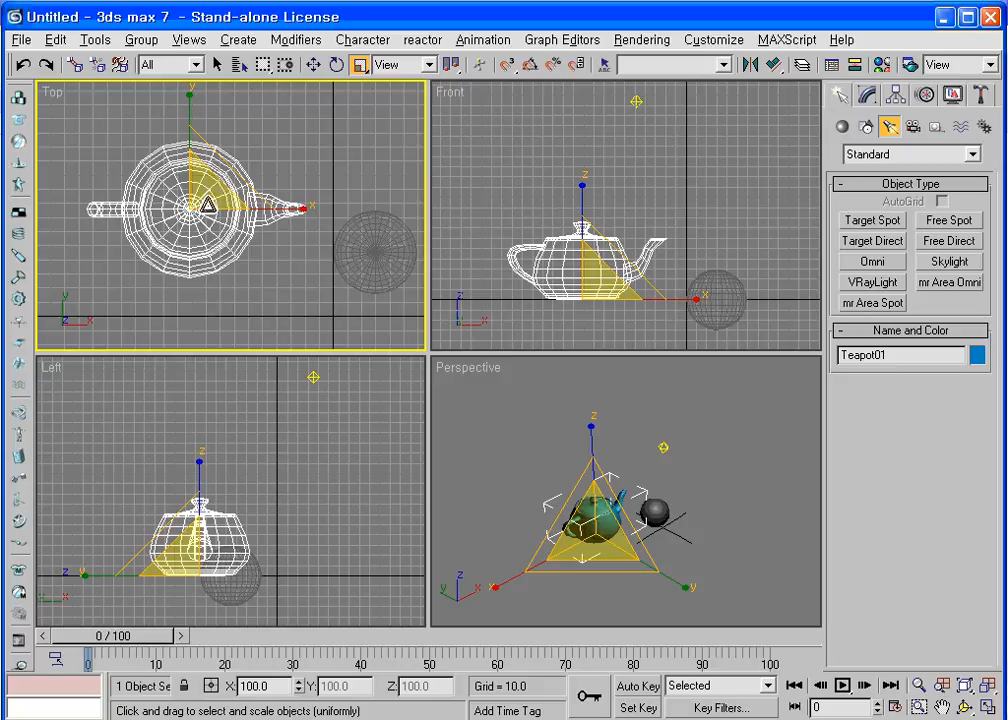
click(190, 42)
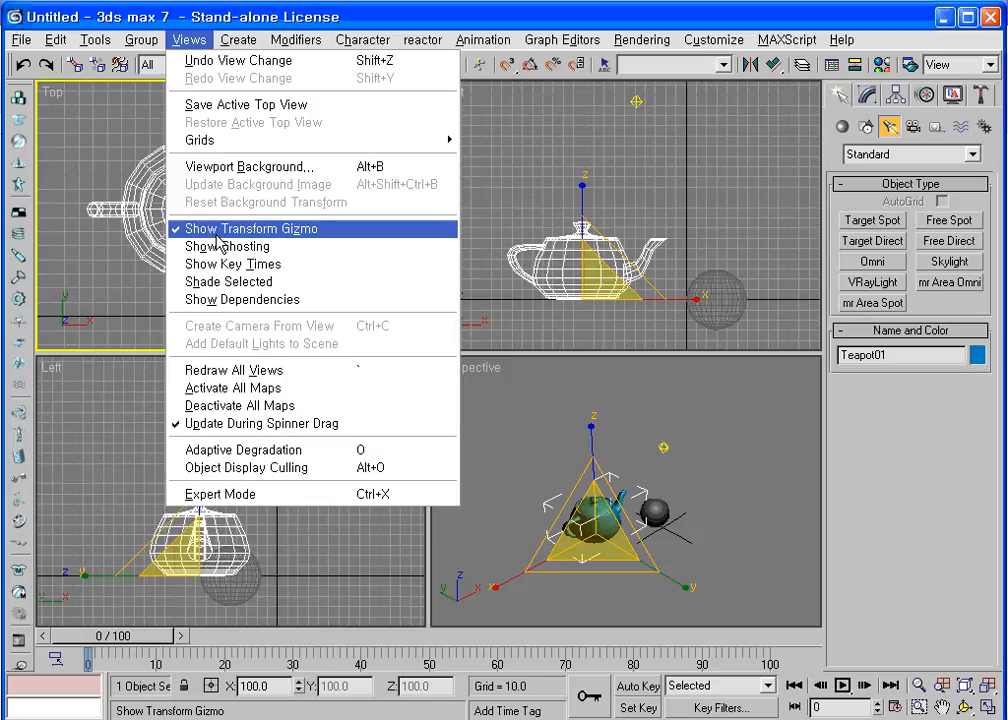
click(297, 39)
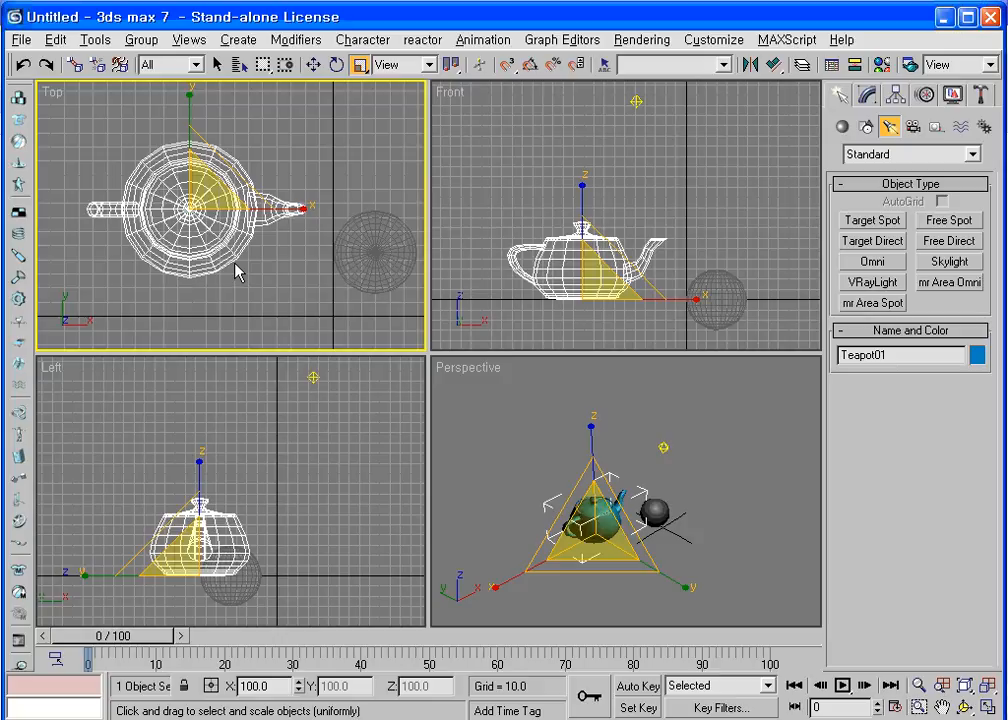
Step: Cycle through the move, rotate and uniform scale tools twice on the teapot, ending with Select and Move active
click(313, 64)
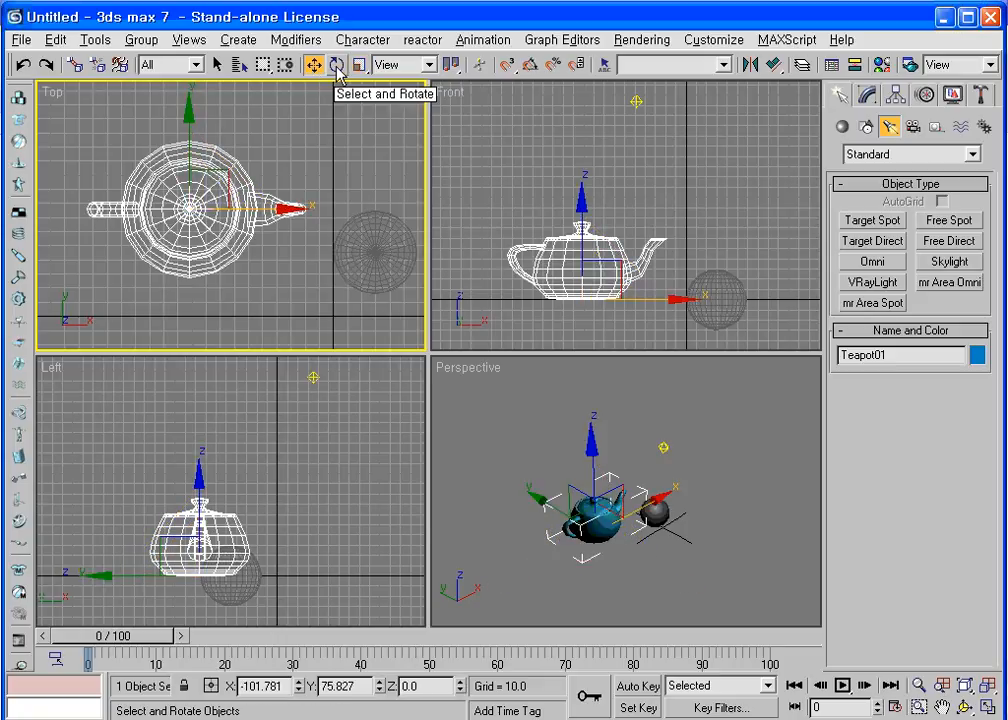
click(337, 65)
click(359, 64)
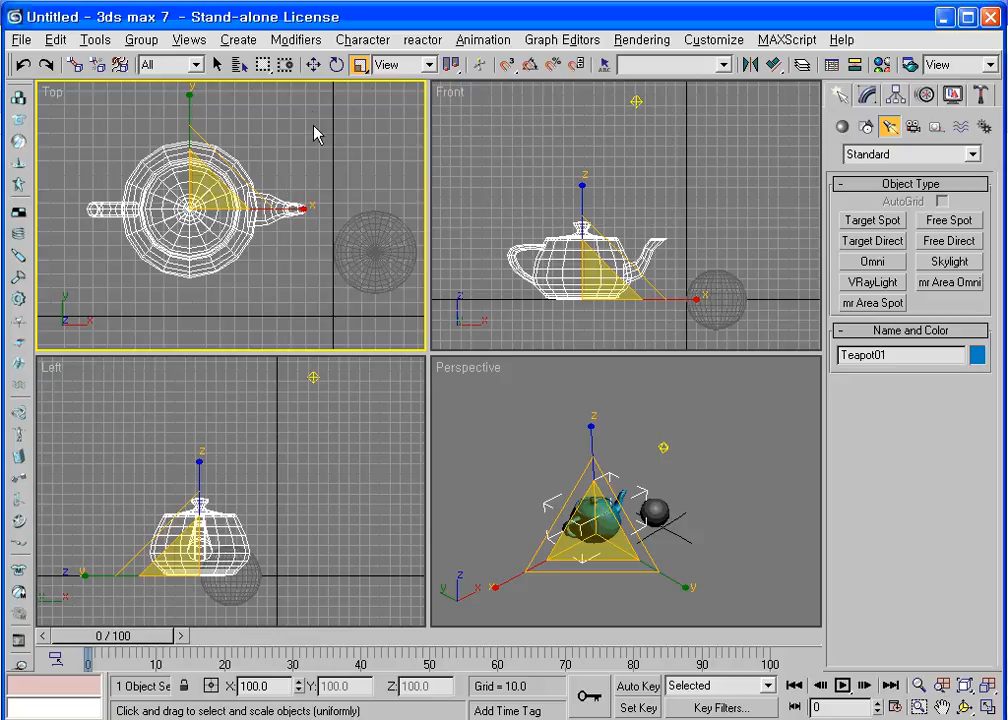
click(313, 64)
click(336, 66)
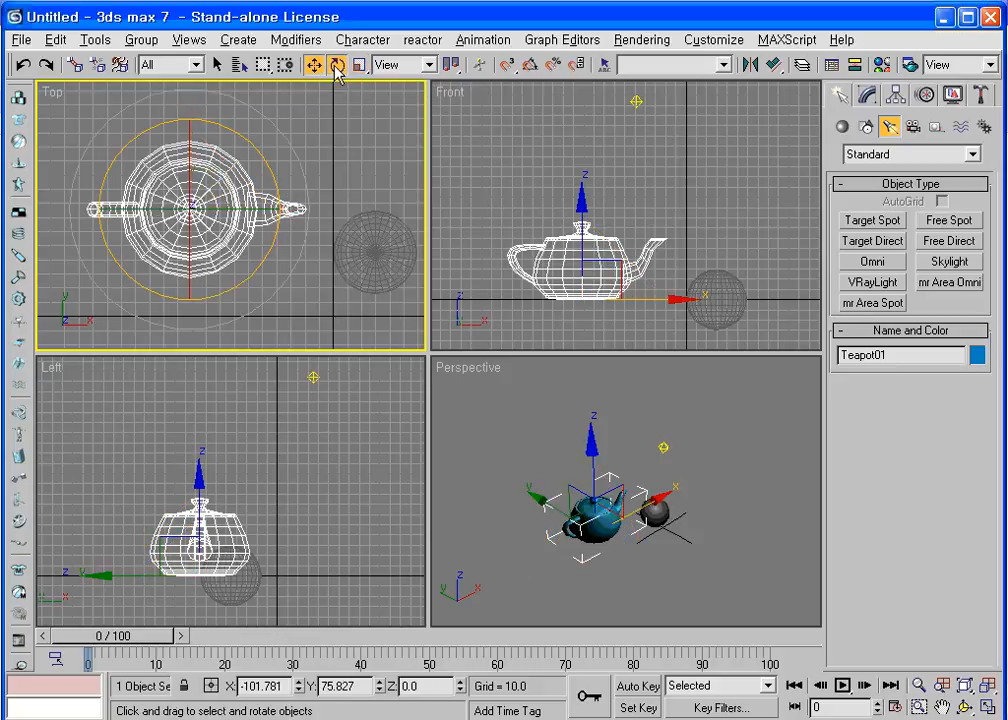
click(358, 66)
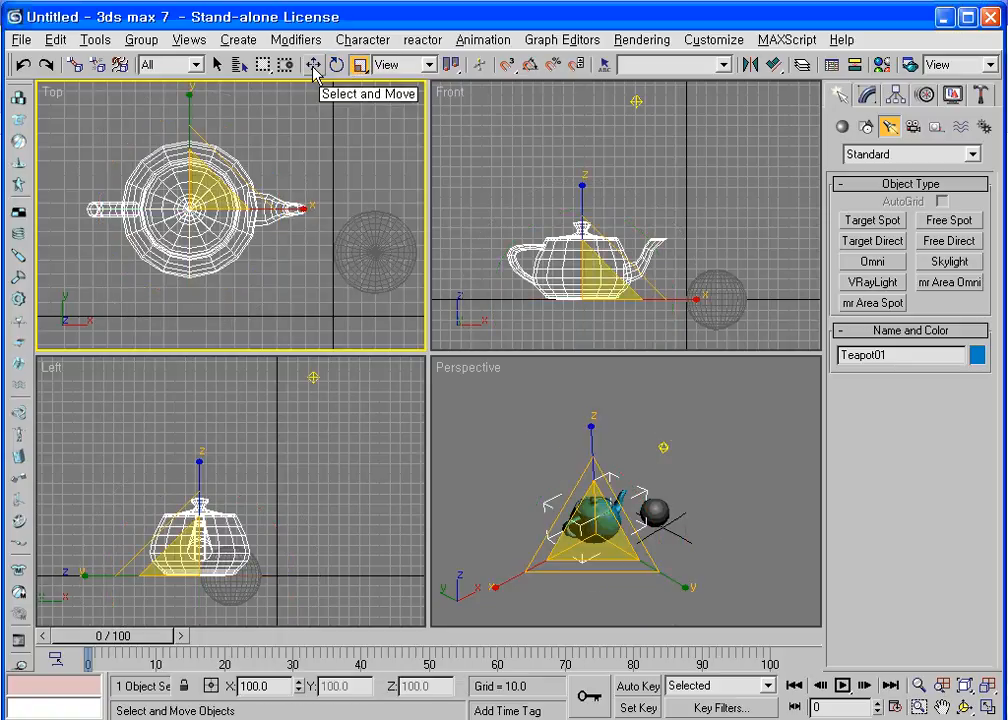
click(313, 68)
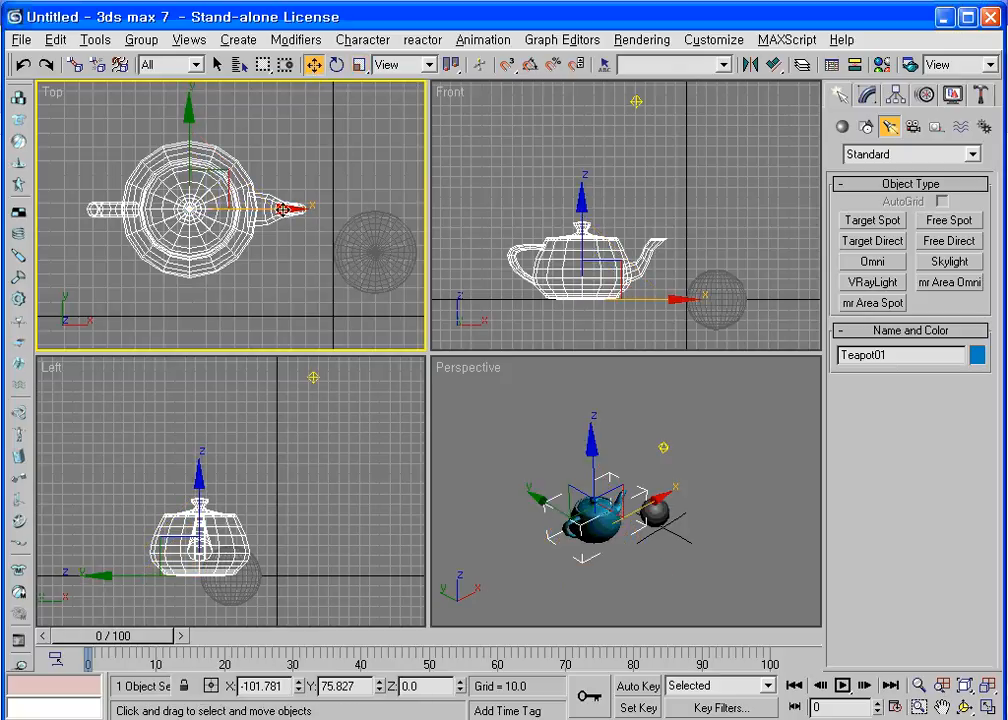
Step: Try moving the teapot in the Top viewport about 107 units along X, along Y, and in the XY plane, reverting each move
drag(283, 209, 438, 210)
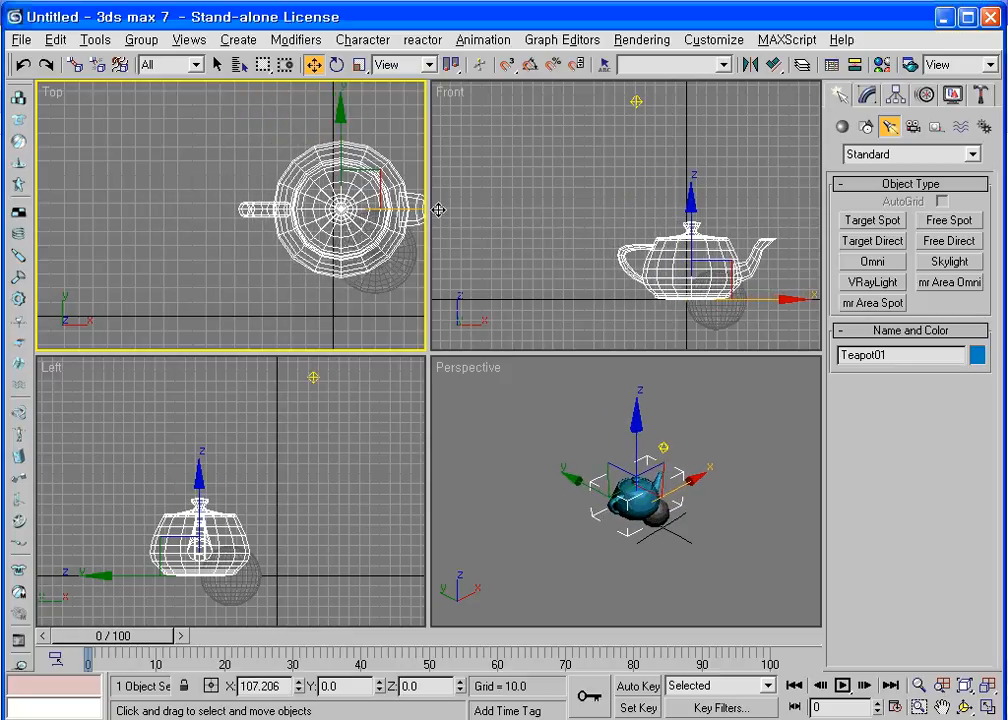
key(ctrl+z)
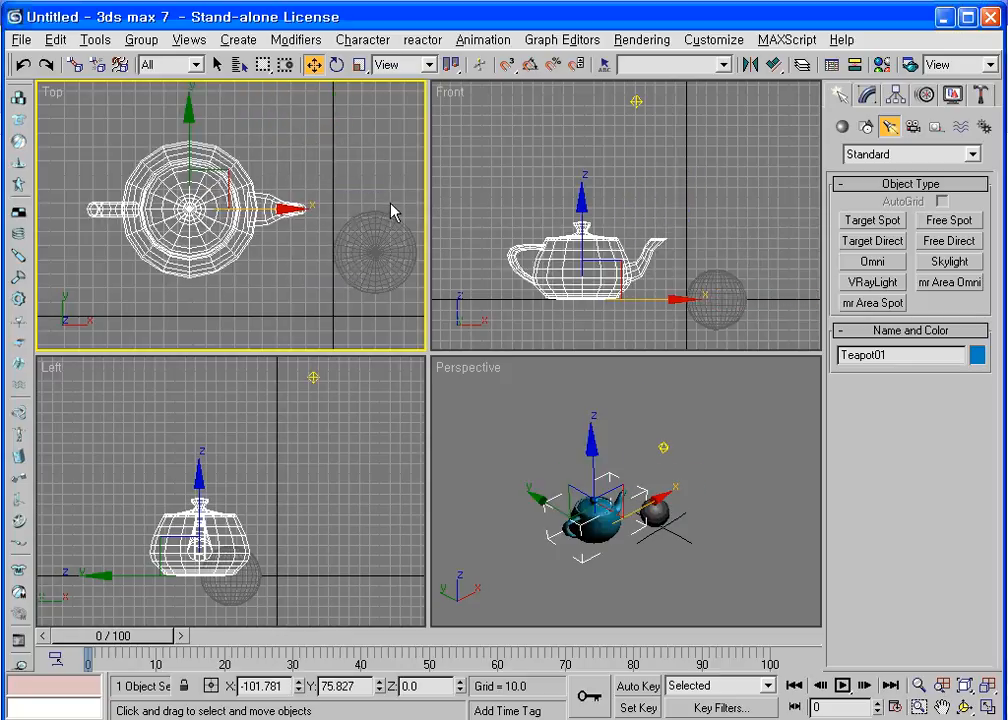
middle_drag(388, 204, 389, 259)
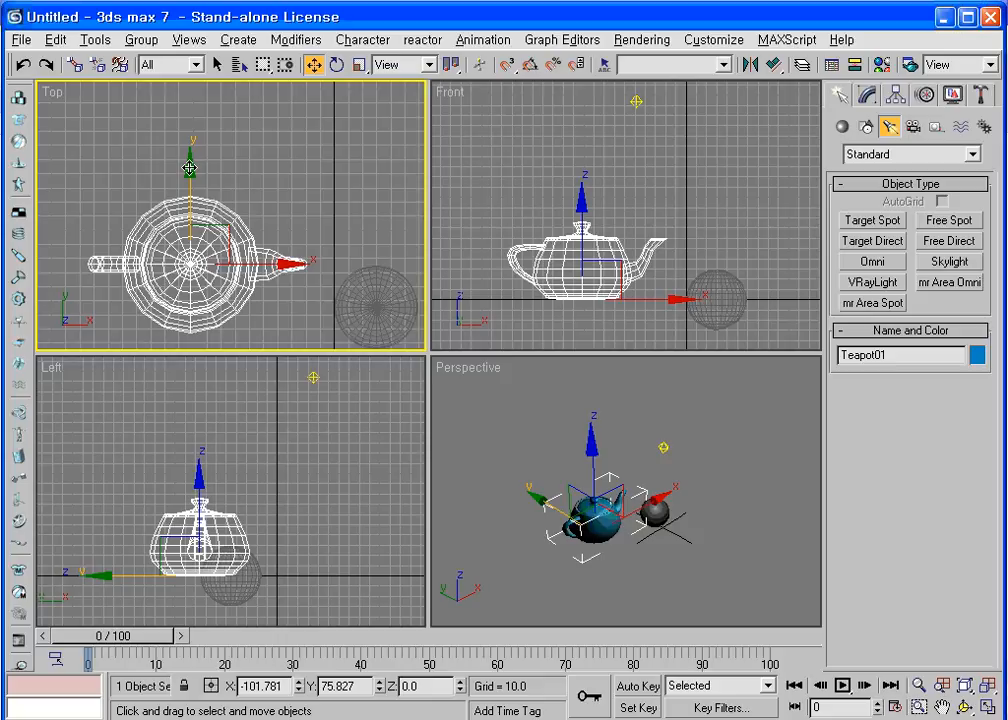
drag(188, 167, 179, 88)
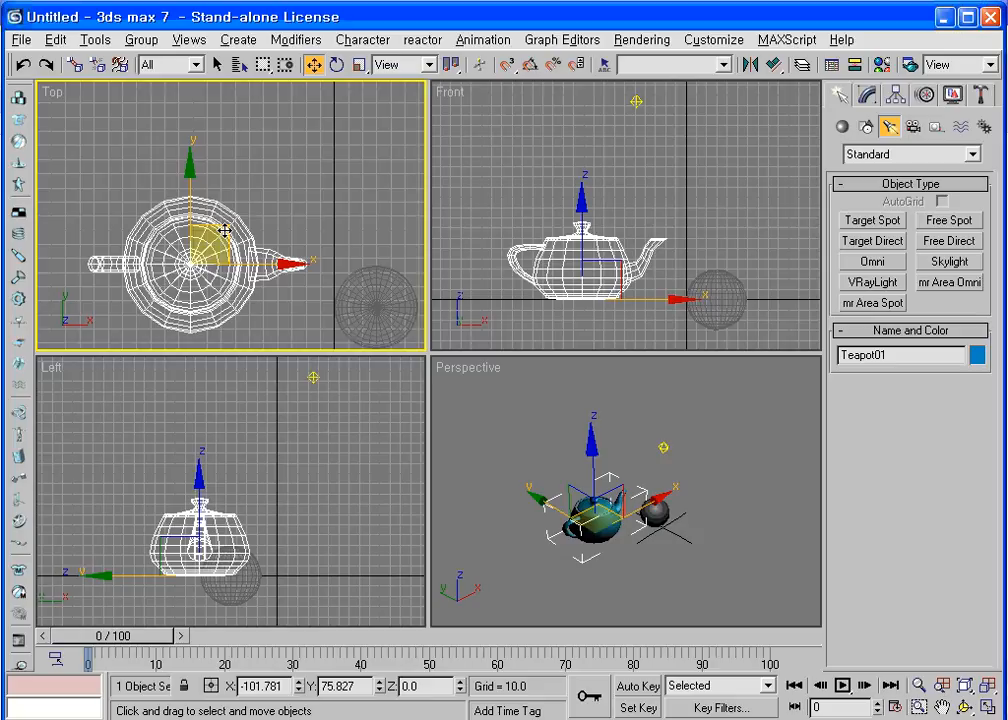
drag(225, 231, 390, 260)
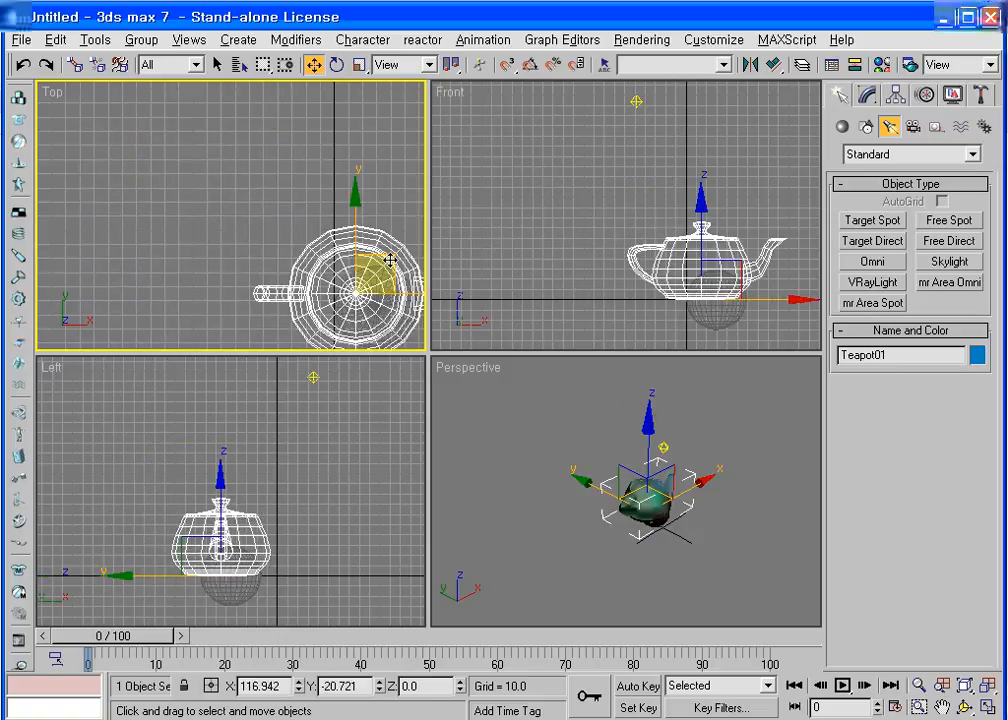
right_click(390, 260)
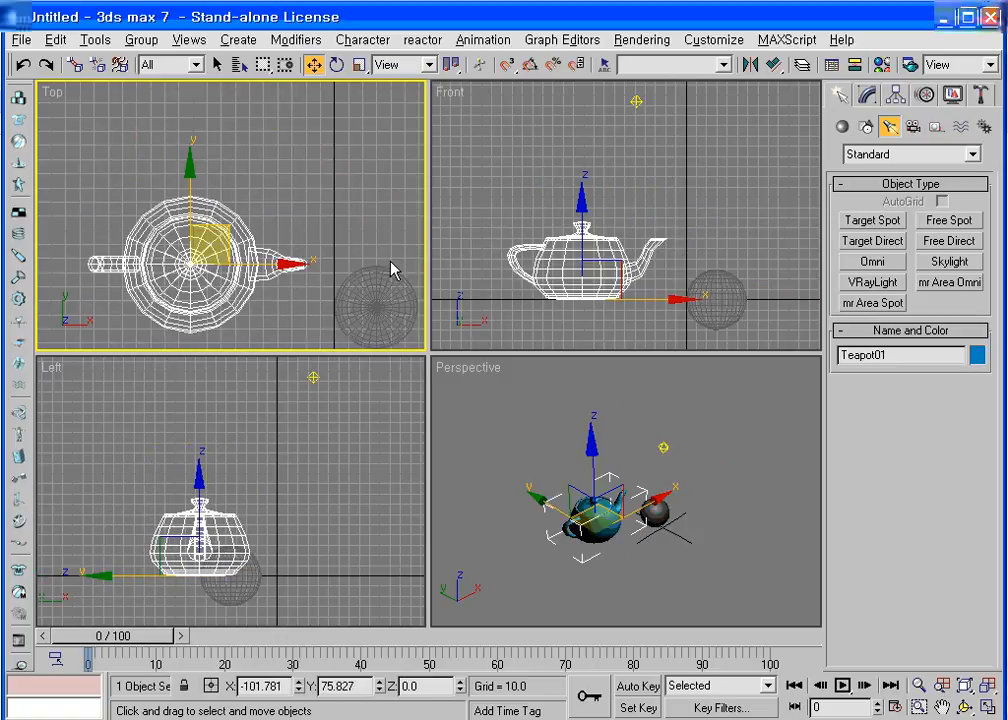
right_click(679, 209)
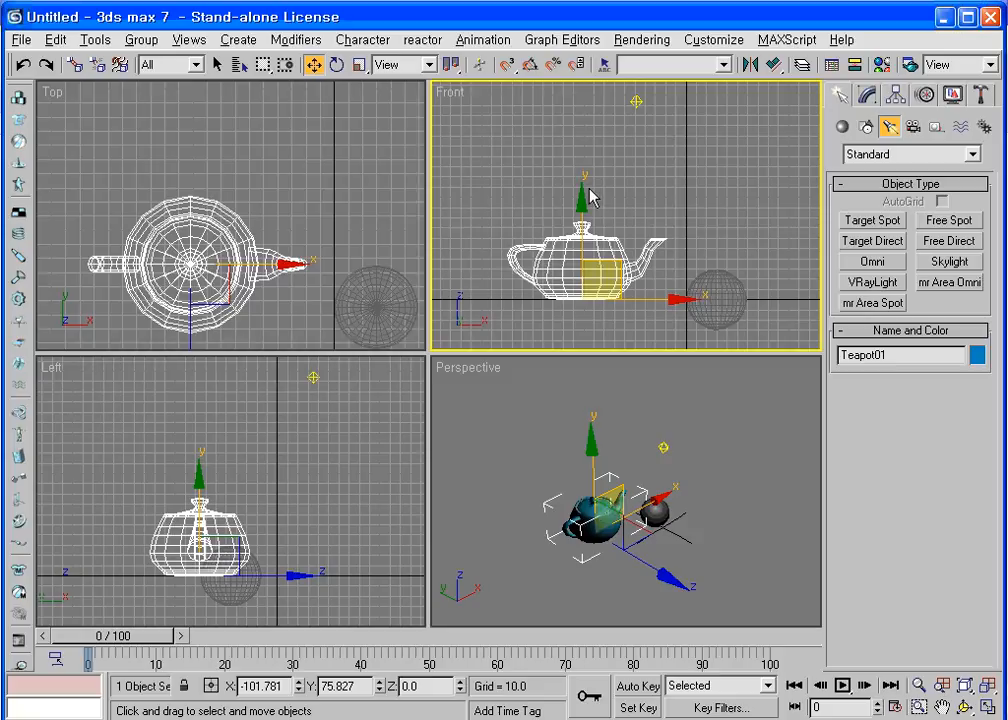
click(313, 268)
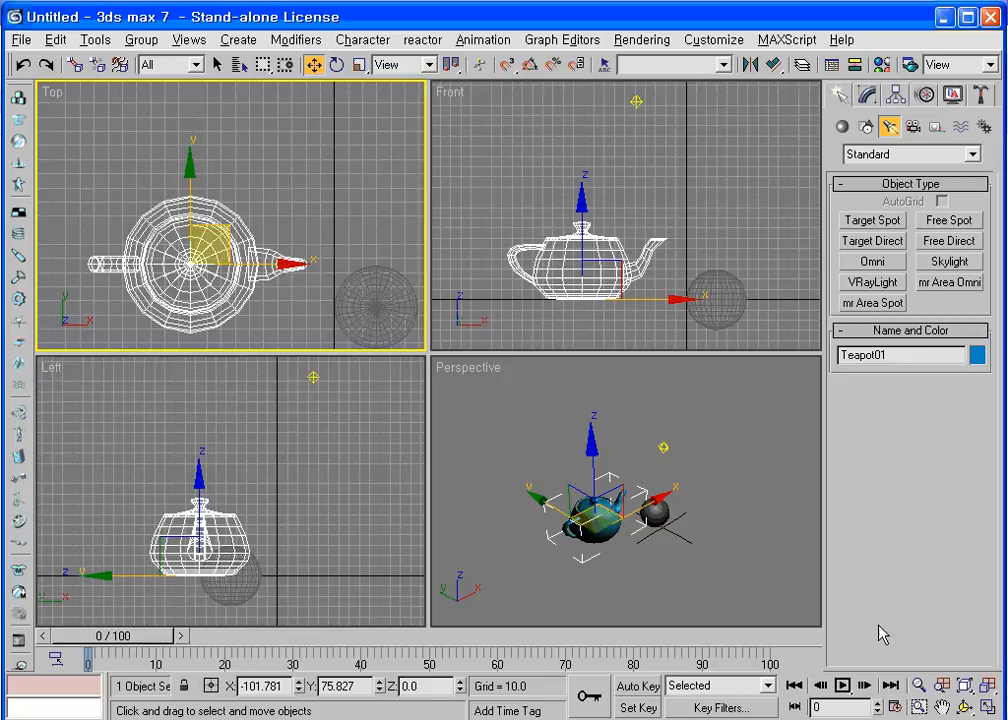
Step: Delete the sphere and the omni light, leaving only the teapot in the scene
click(987, 688)
click(355, 219)
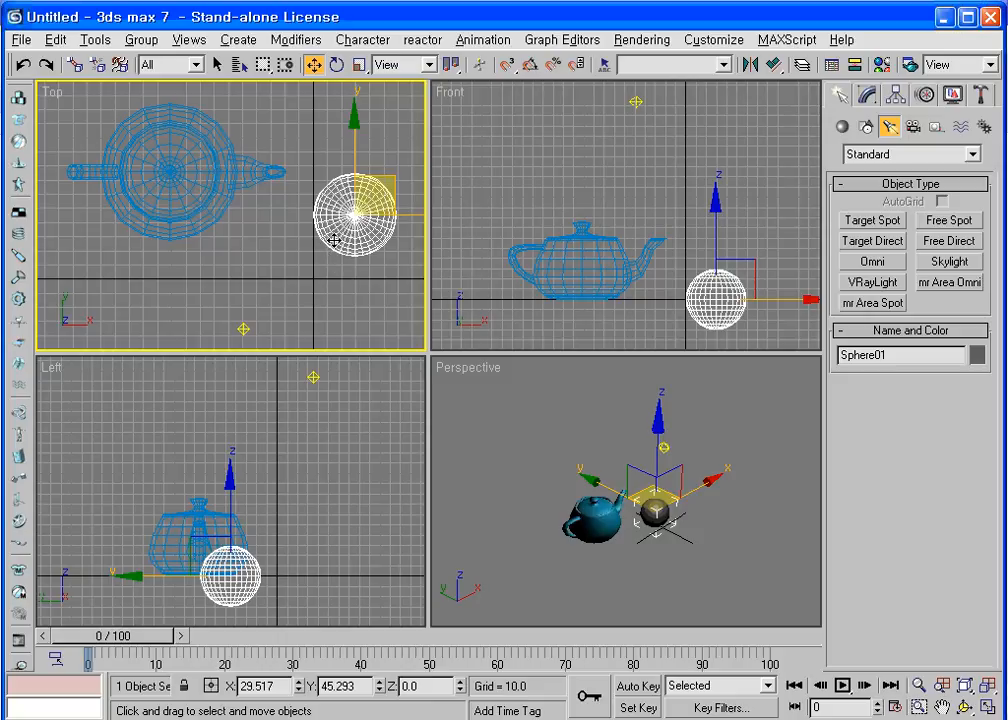
key(Delete)
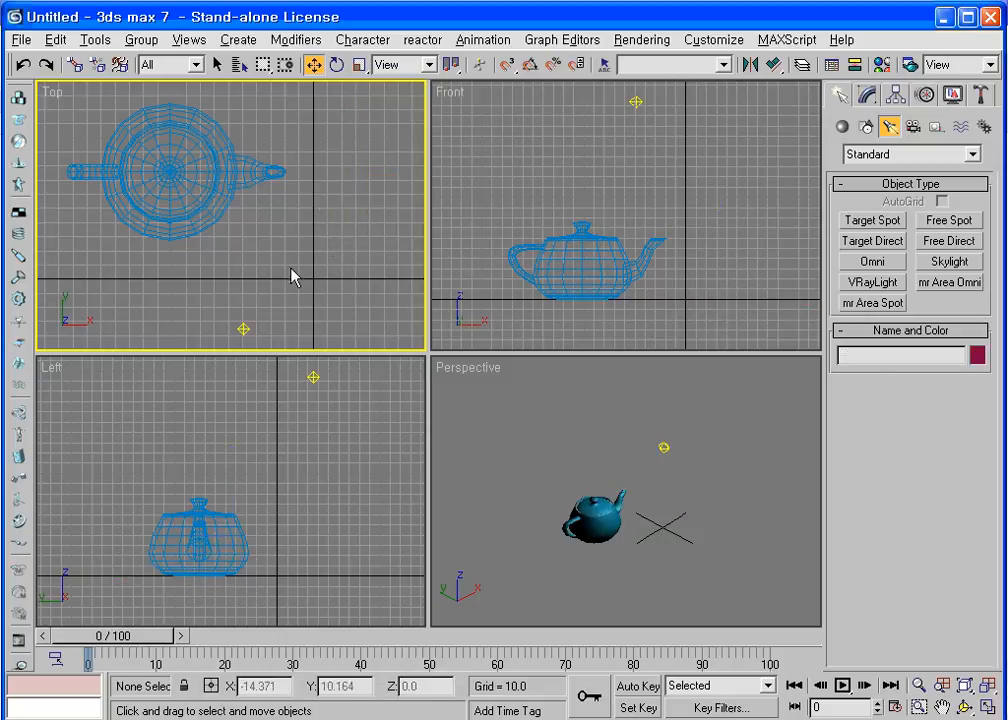
drag(272, 290, 232, 332)
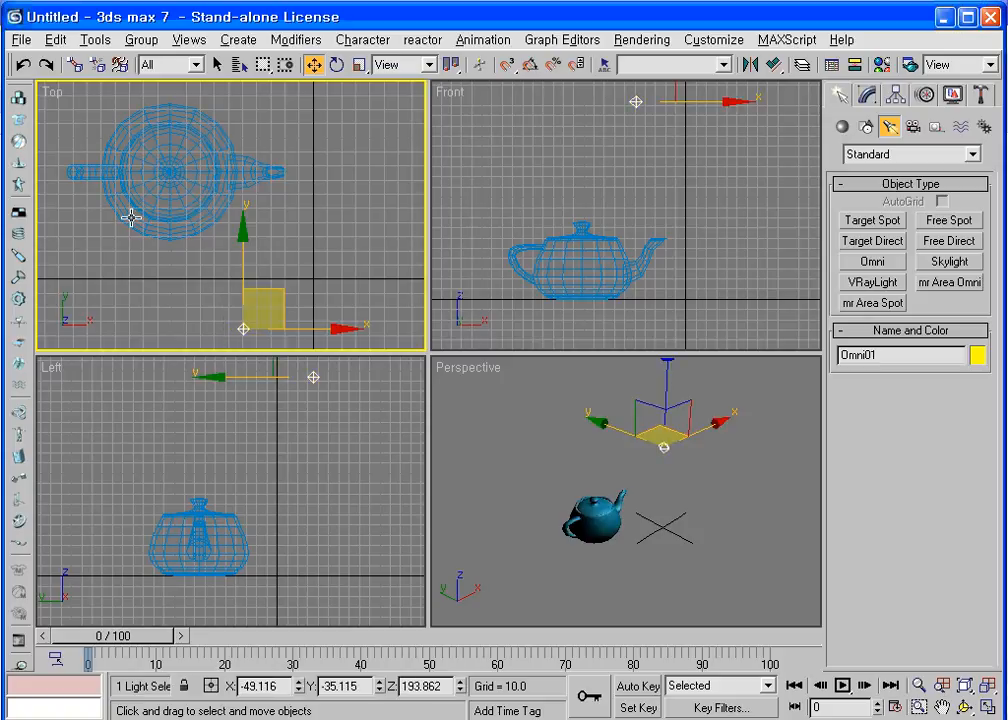
click(55, 42)
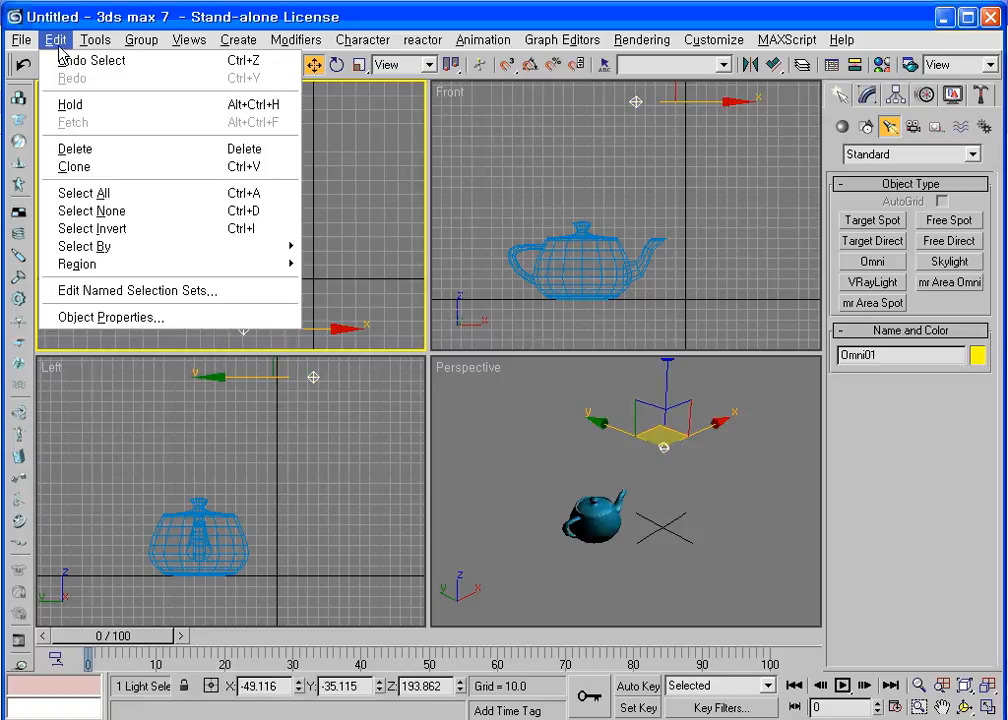
click(85, 150)
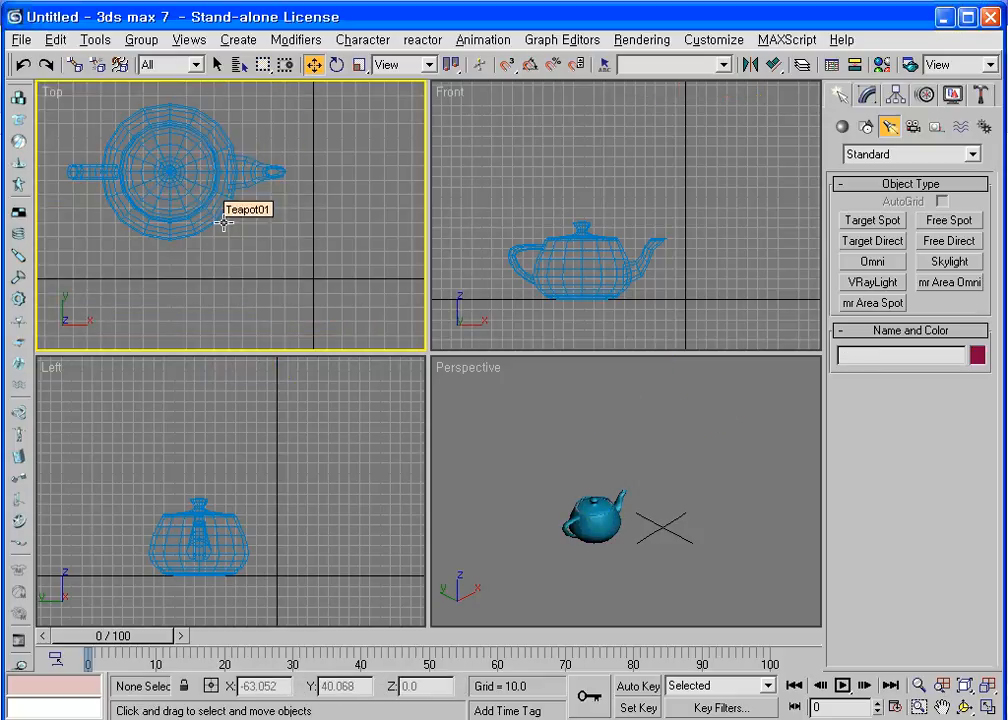
Step: Select the teapot, try moving it about 146 units along X in the Top viewport, and undo the move
middle_drag(182, 170, 149, 248)
click(151, 250)
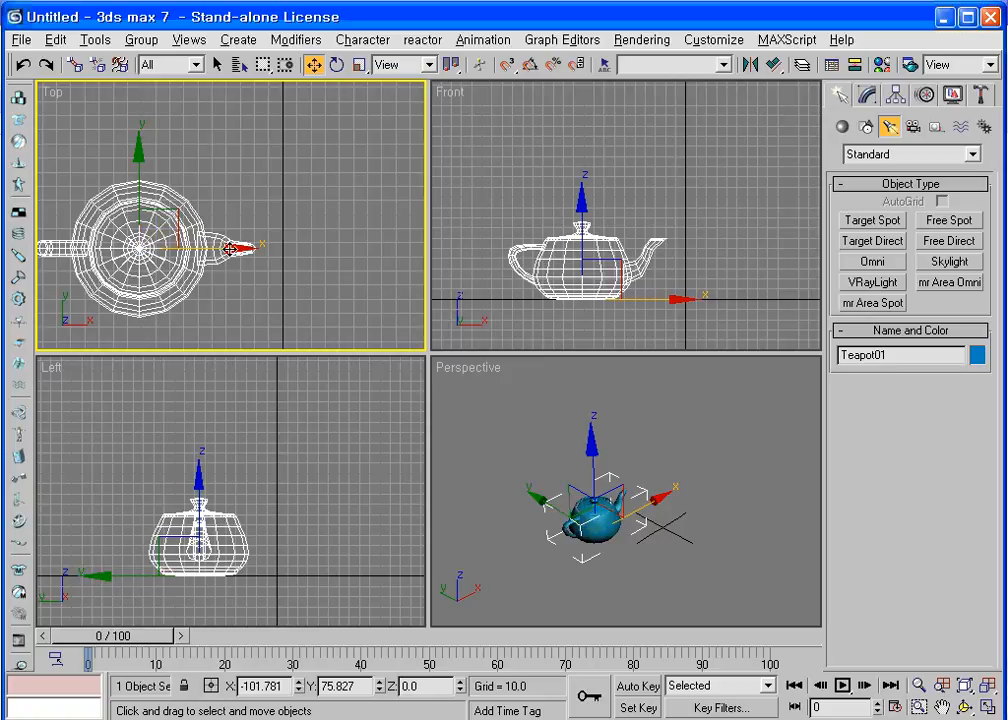
drag(229, 249, 434, 261)
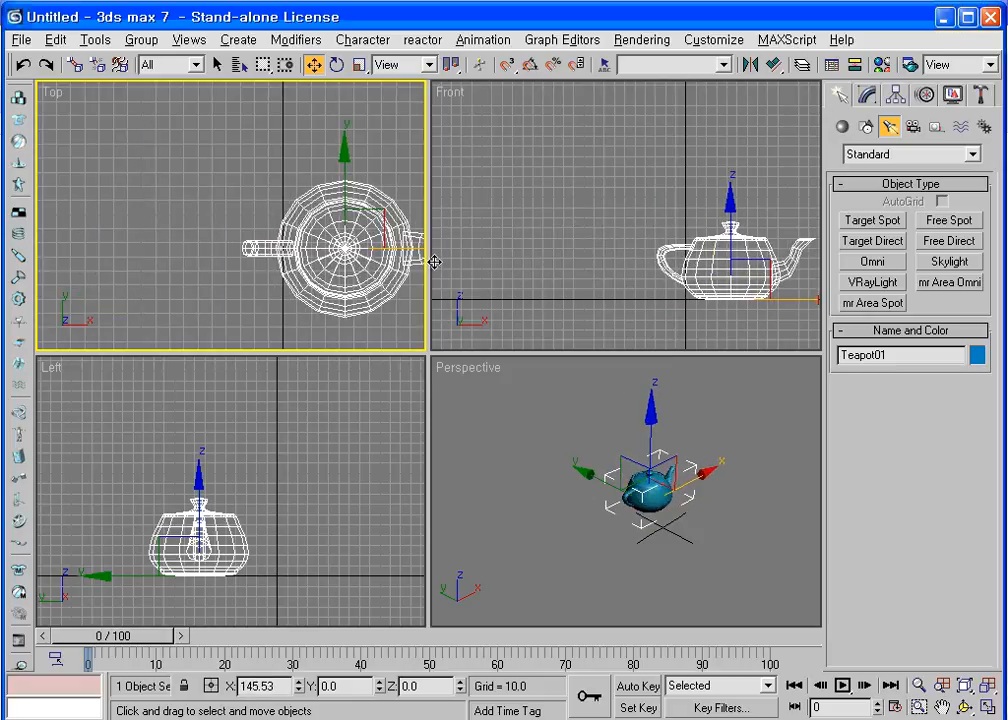
key(ctrl+z)
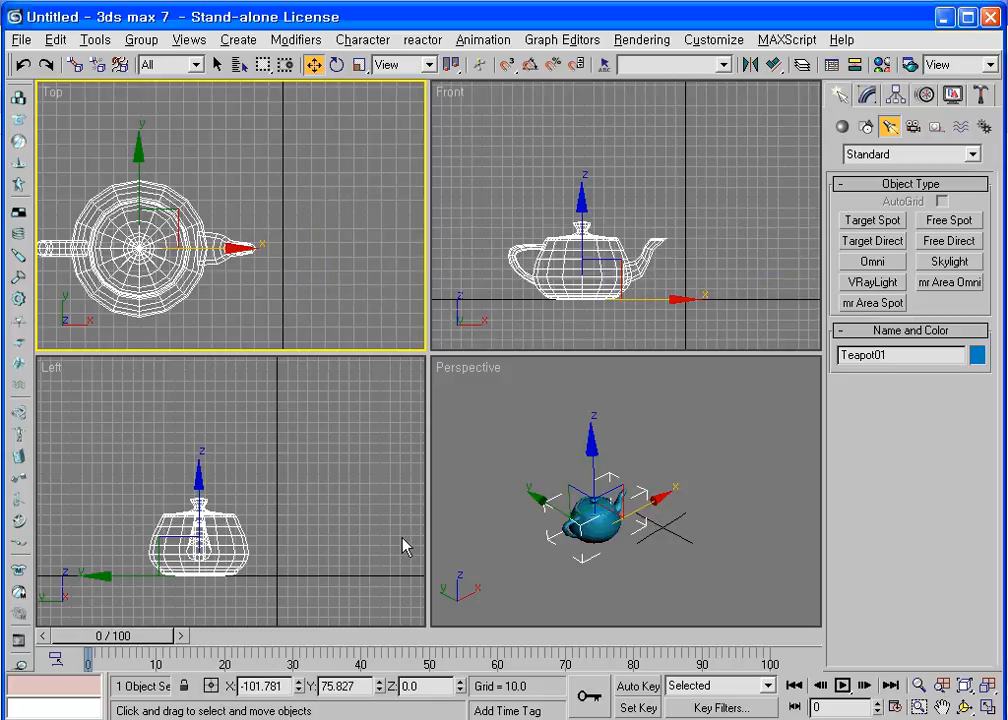
Step: Try moving the teapot about 69 units along X in the Left viewport, cancel it, and activate the Front and Top viewports in turn
right_click(362, 590)
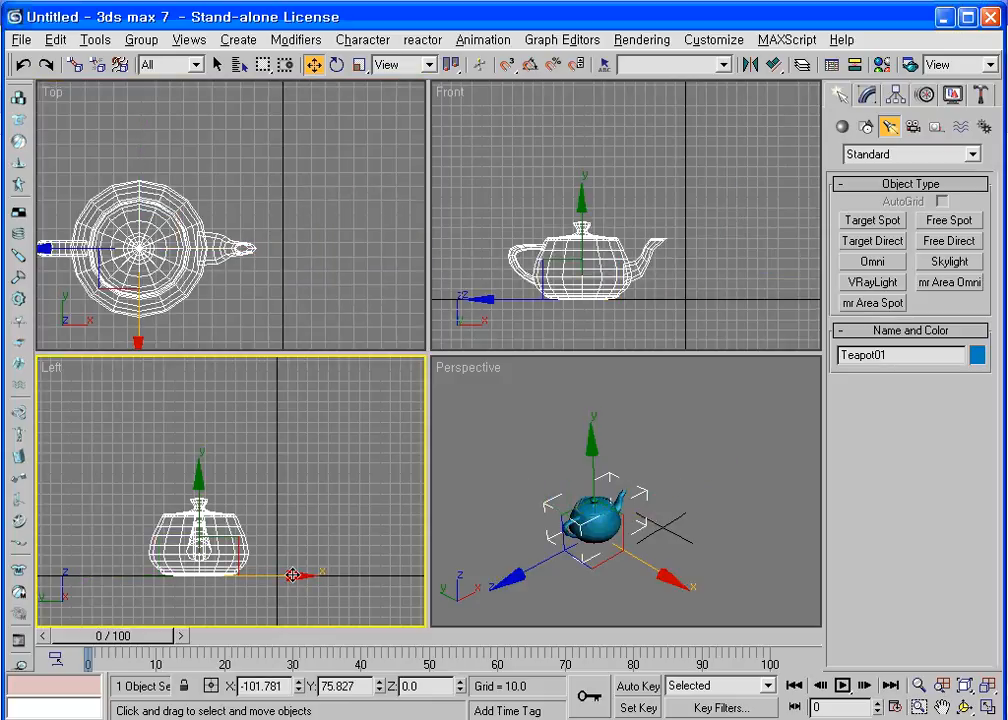
drag(291, 575, 363, 561)
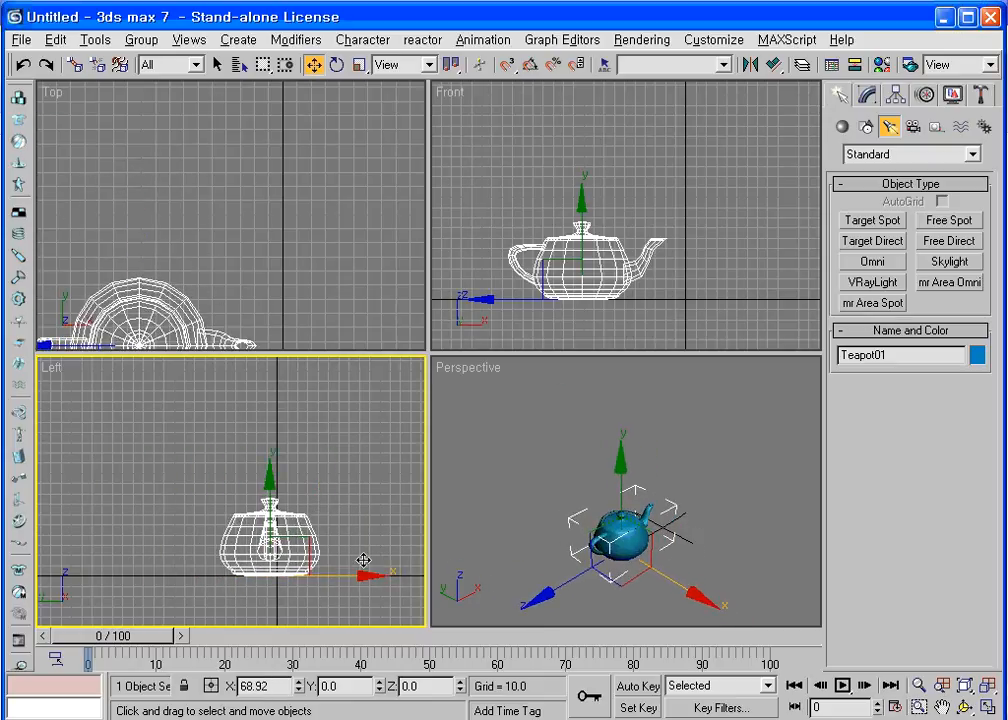
right_click(363, 561)
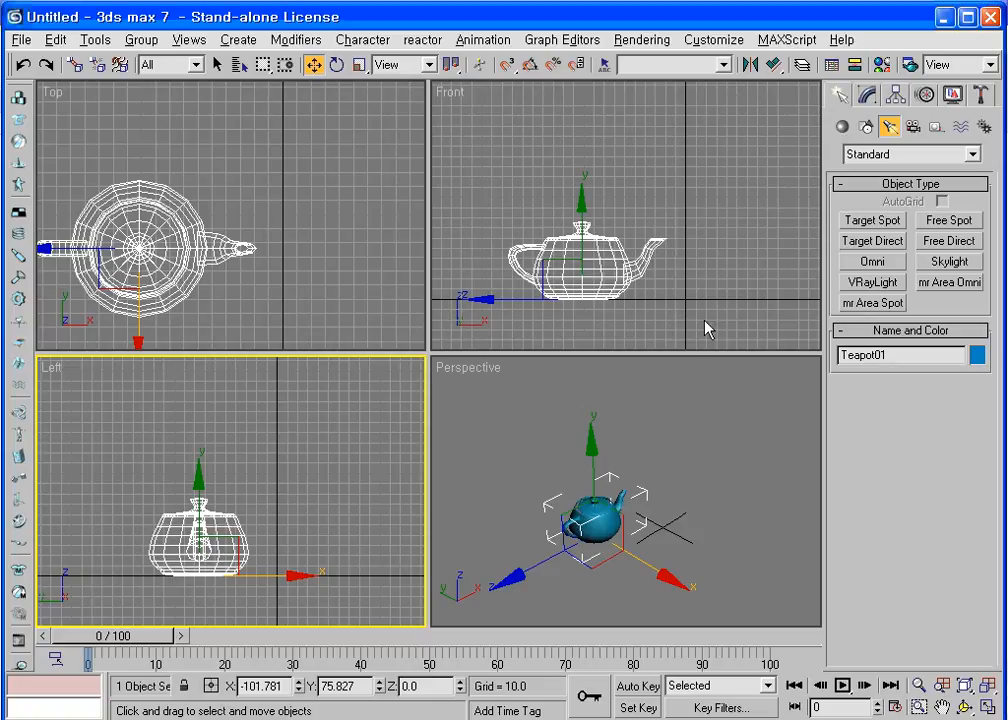
right_click(735, 318)
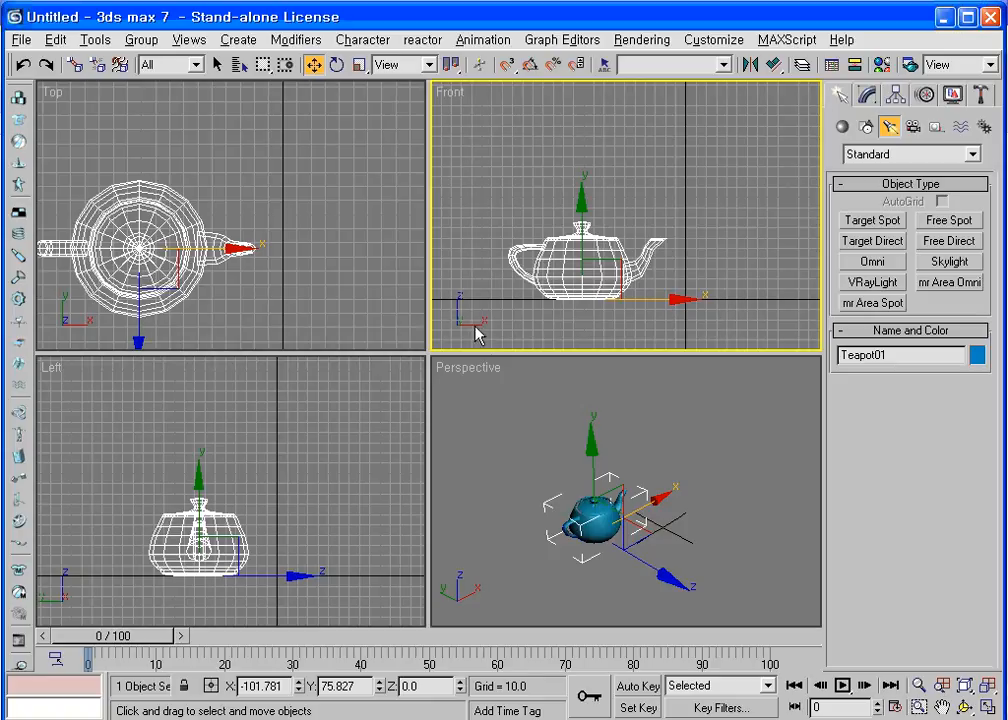
right_click(390, 303)
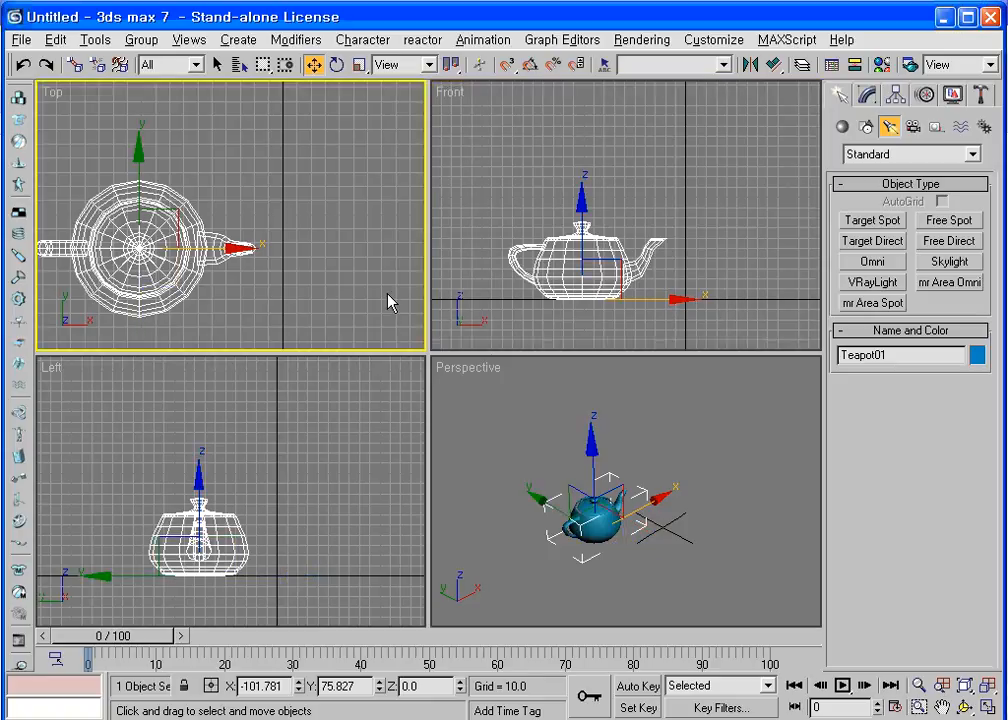
Step: Activate the Left and Perspective viewports in turn and open Move Transform Type-In for the selected teapot
right_click(406, 477)
right_click(718, 537)
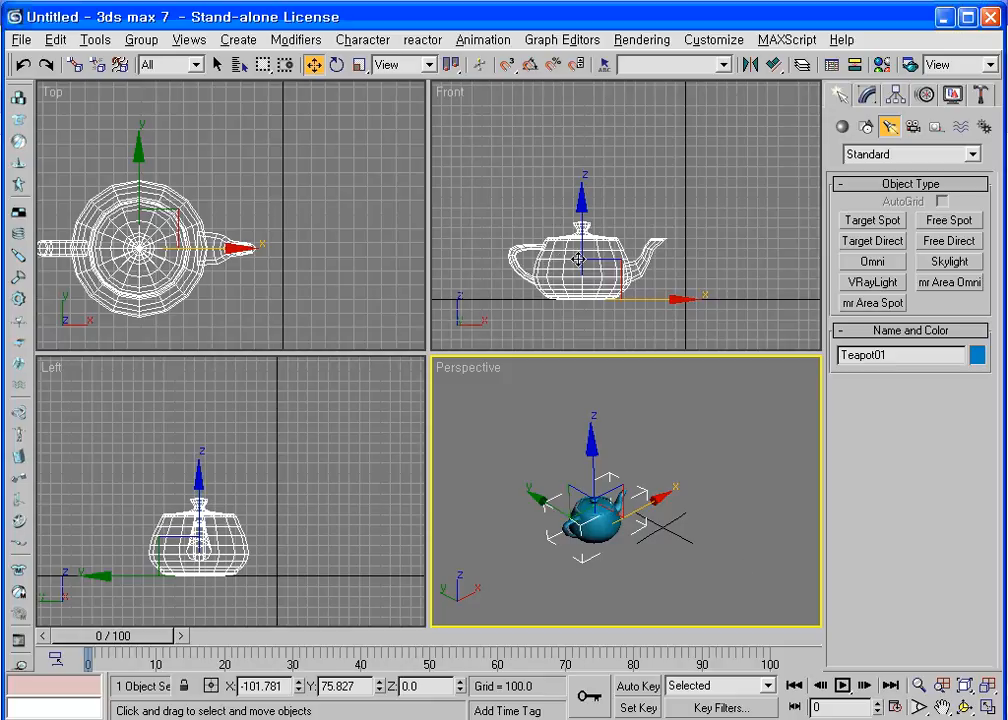
right_click(315, 67)
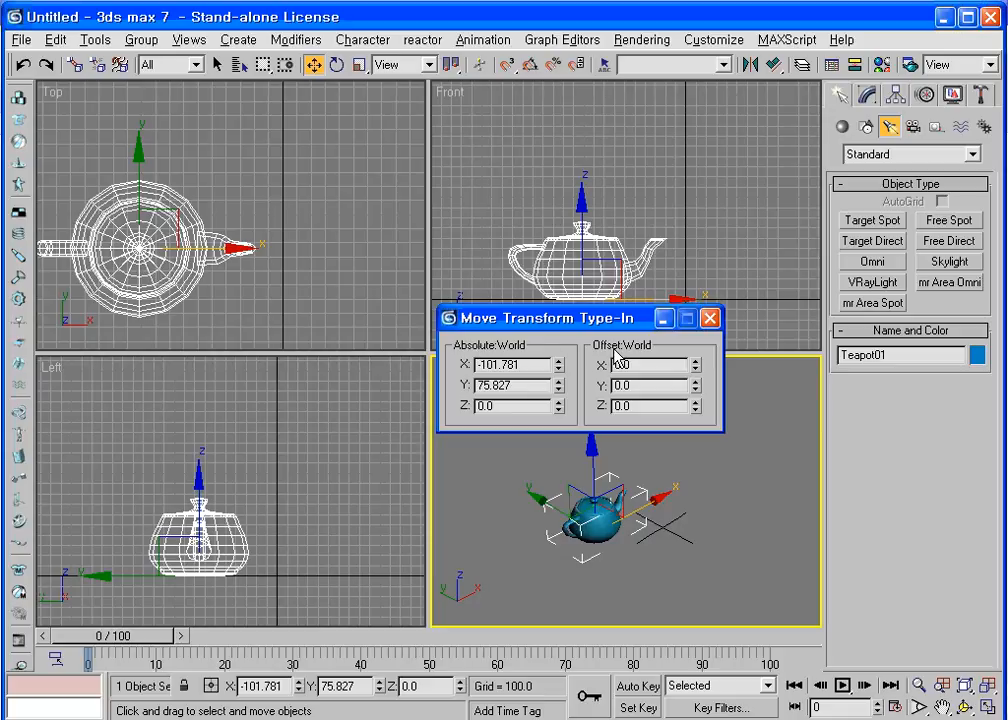
drag(589, 324, 592, 385)
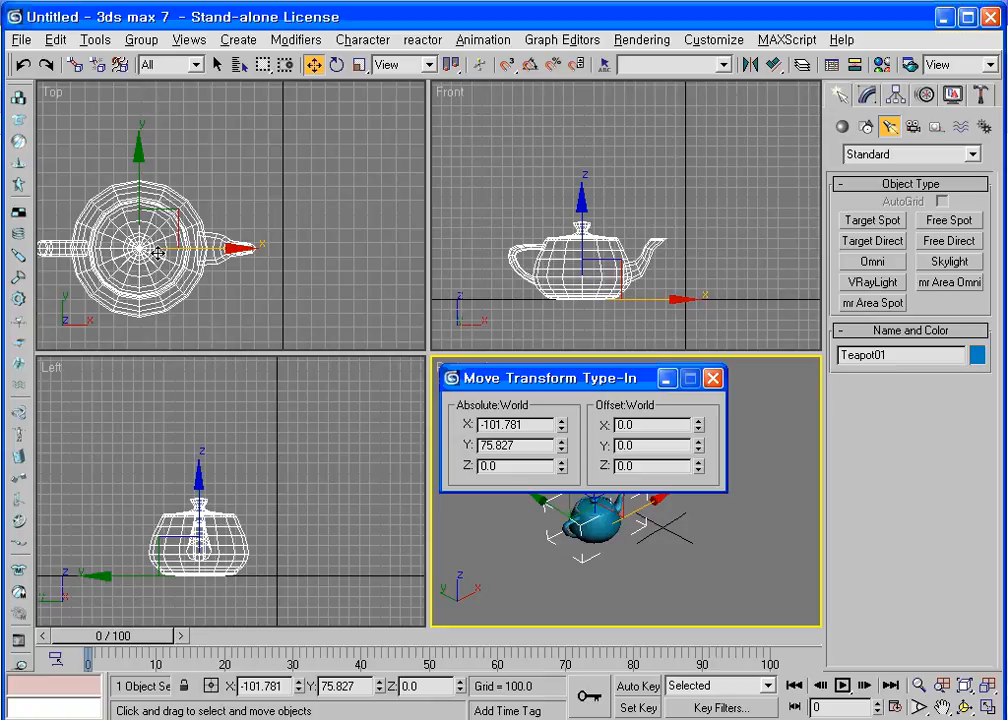
Step: Clone the teapot in place as one independent Copy and try moving the copy freehand in the Top viewport
shift+click(158, 253)
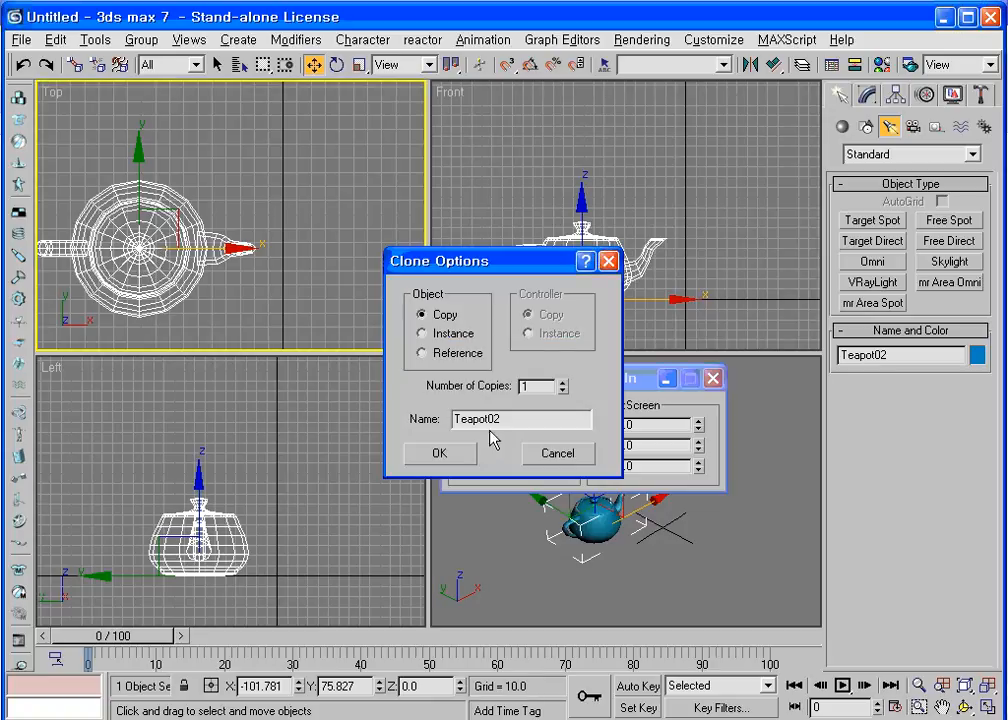
click(456, 456)
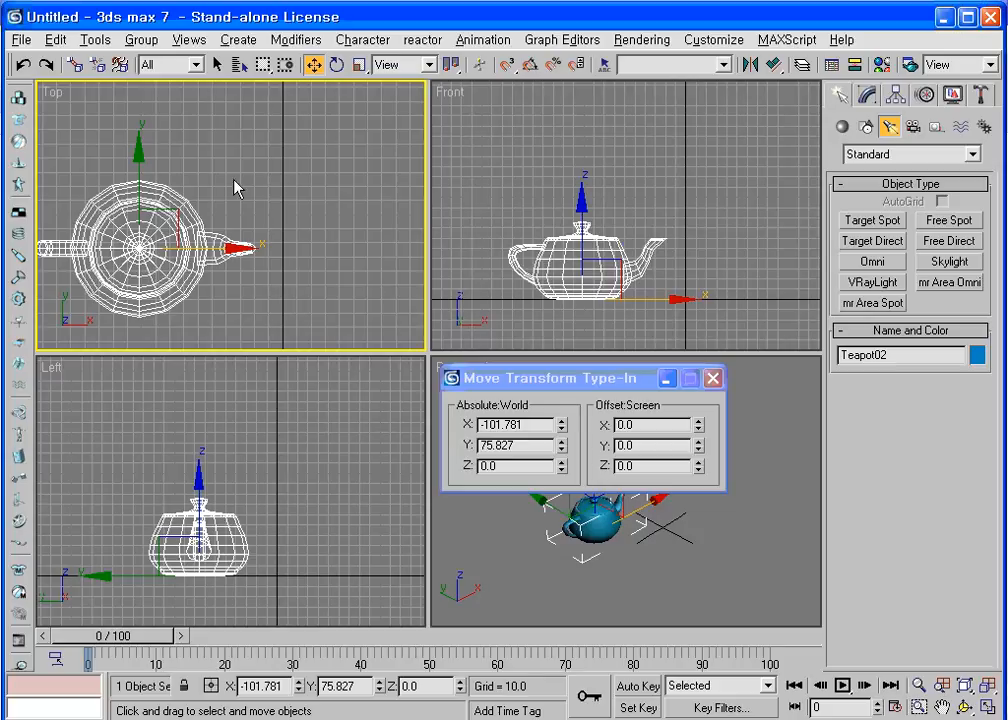
mouse_move(179, 232)
mouse_down()
mouse_move(346, 137)
mouse_move(427, 139)
mouse_move(331, 160)
mouse_up()
right_click(331, 160)
Step: Move the copied teapot 200 units along X using a relative screen offset in the Top viewport
double_click(620, 425)
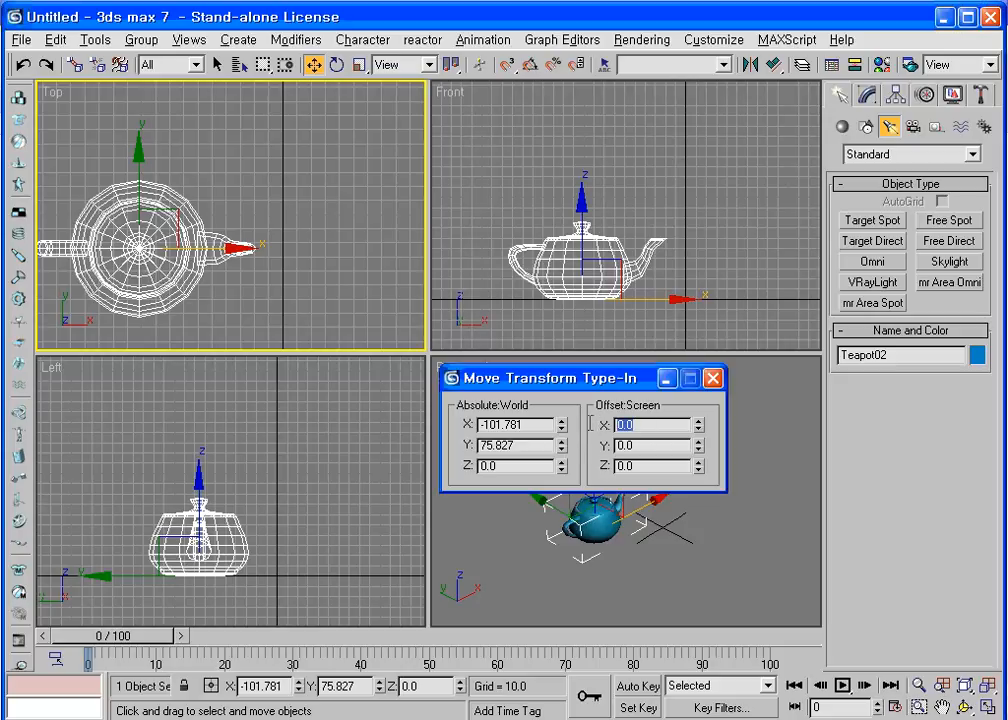
text(200)
key(Return)
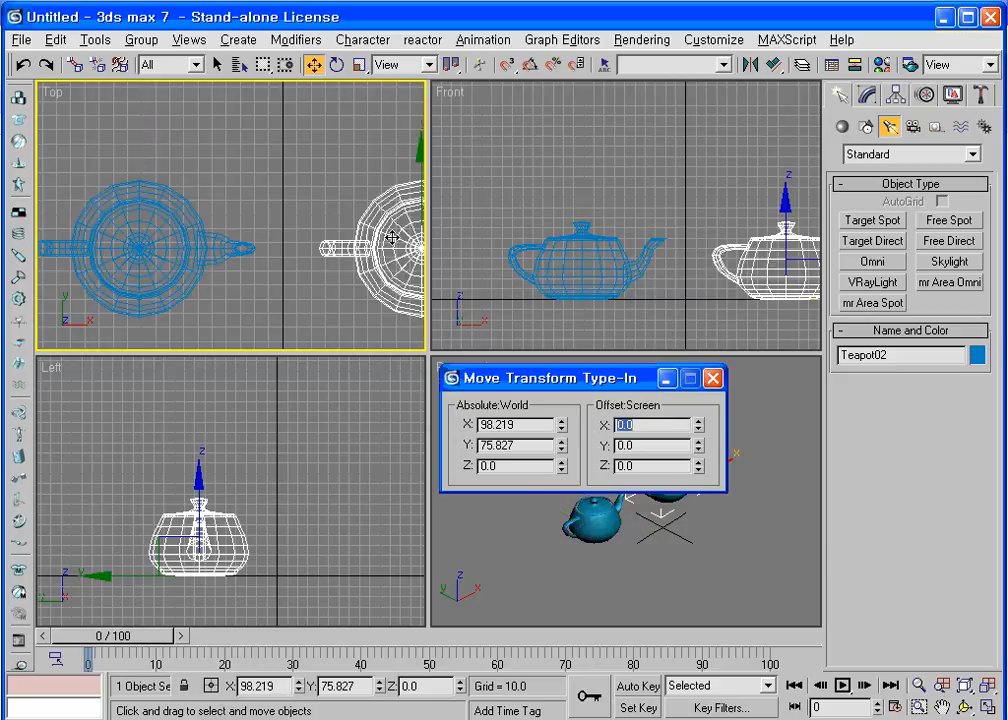
middle_drag(372, 250, 333, 220)
scroll(328, 228, down, 4)
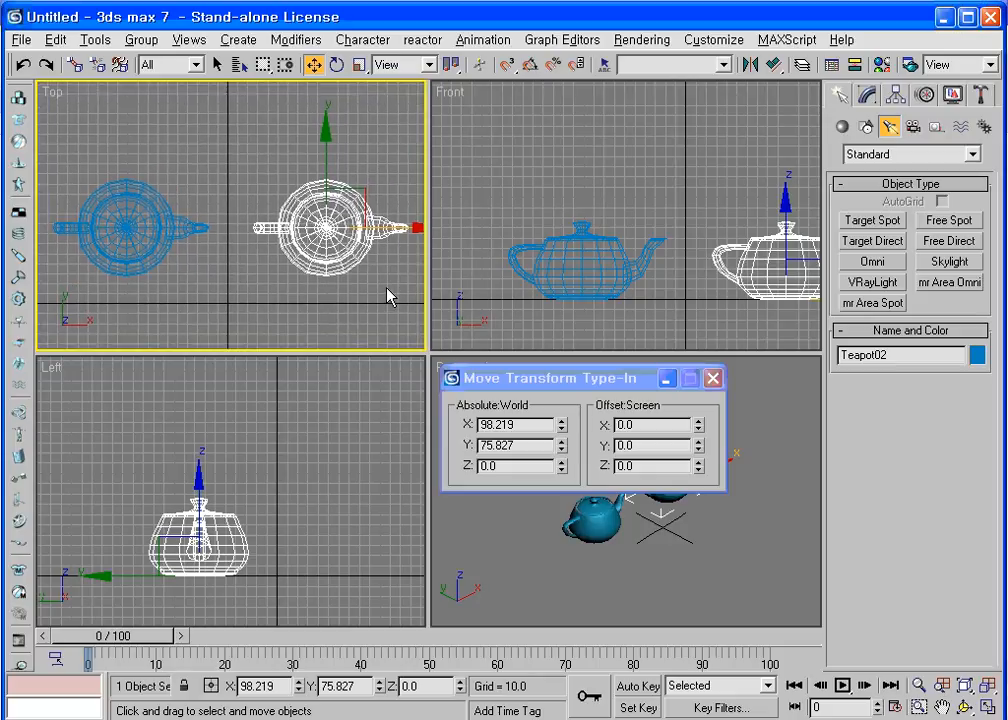
Step: Select the original teapot and set its absolute world X position to 200
click(122, 232)
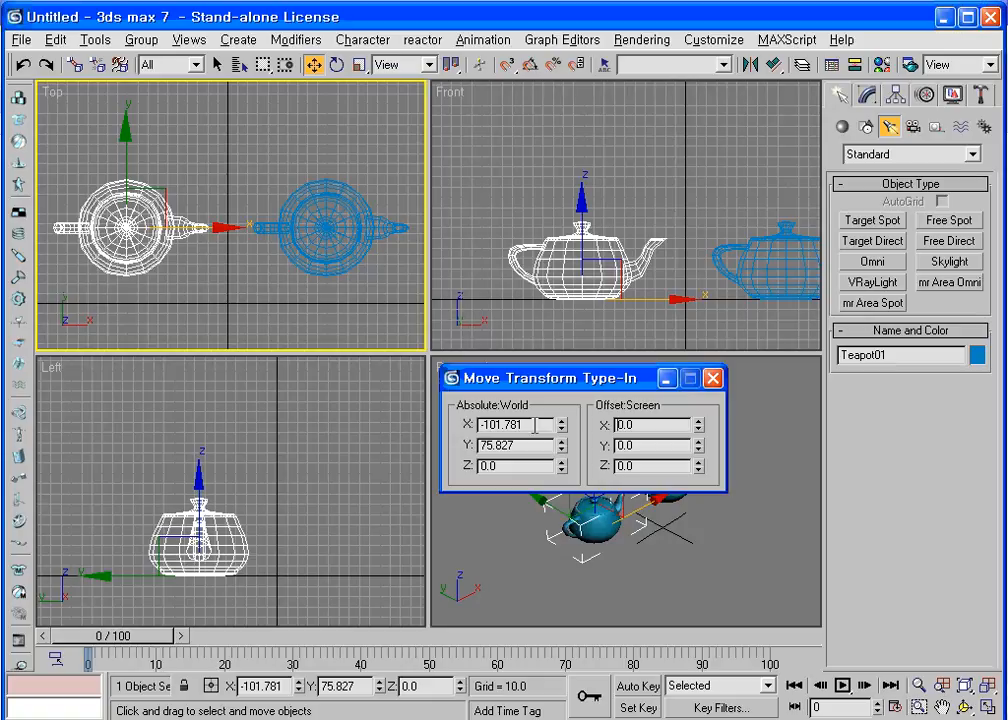
drag(534, 426, 480, 426)
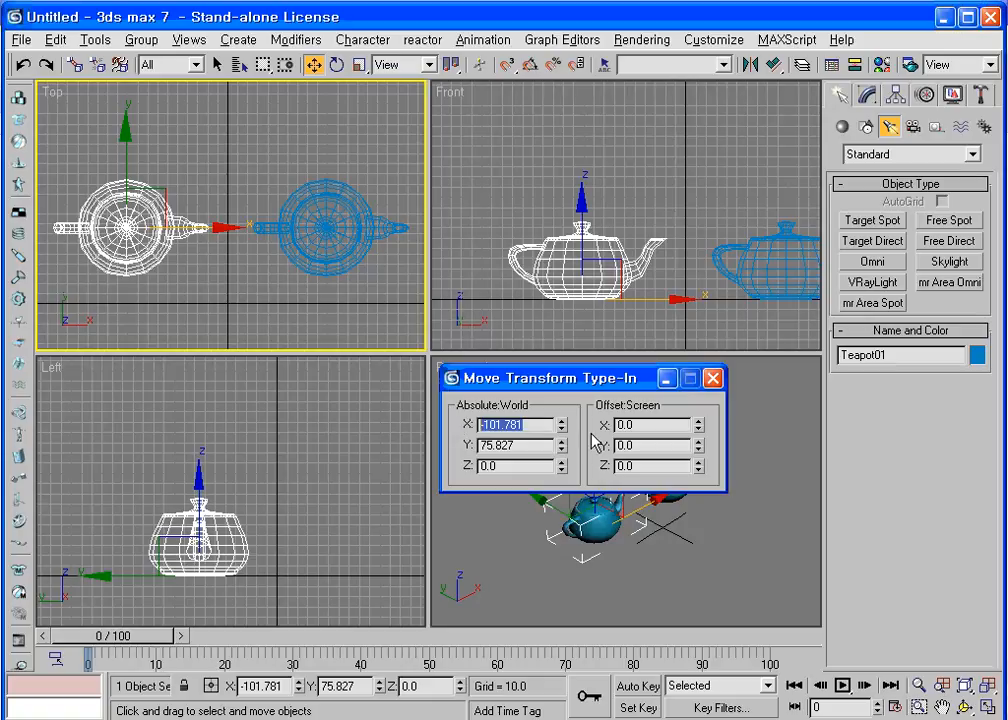
text(200)
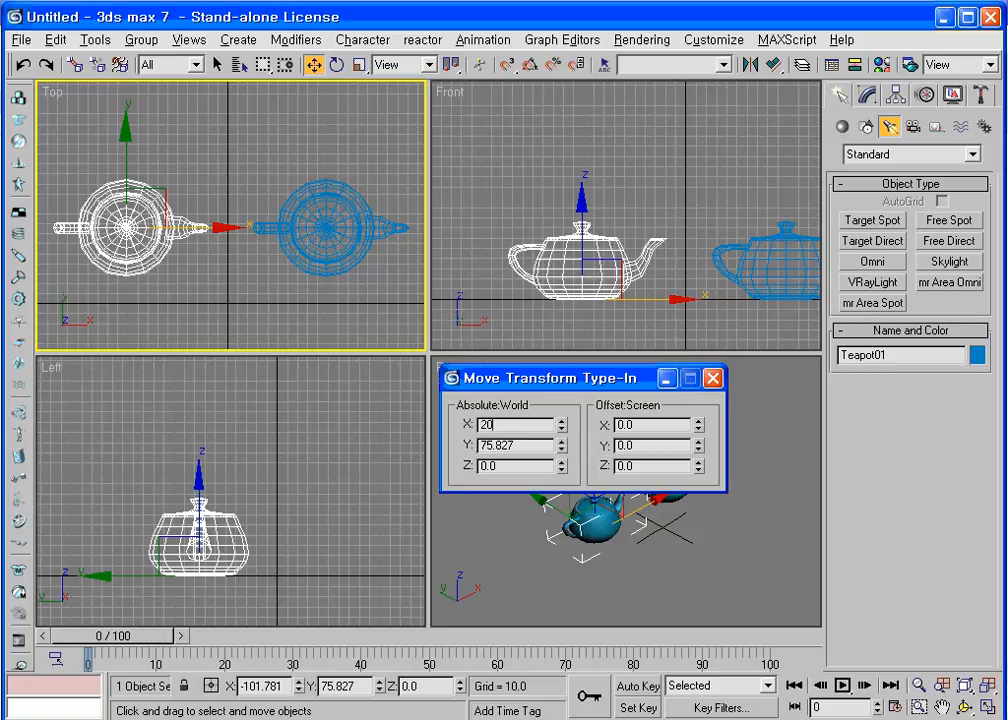
key(Return)
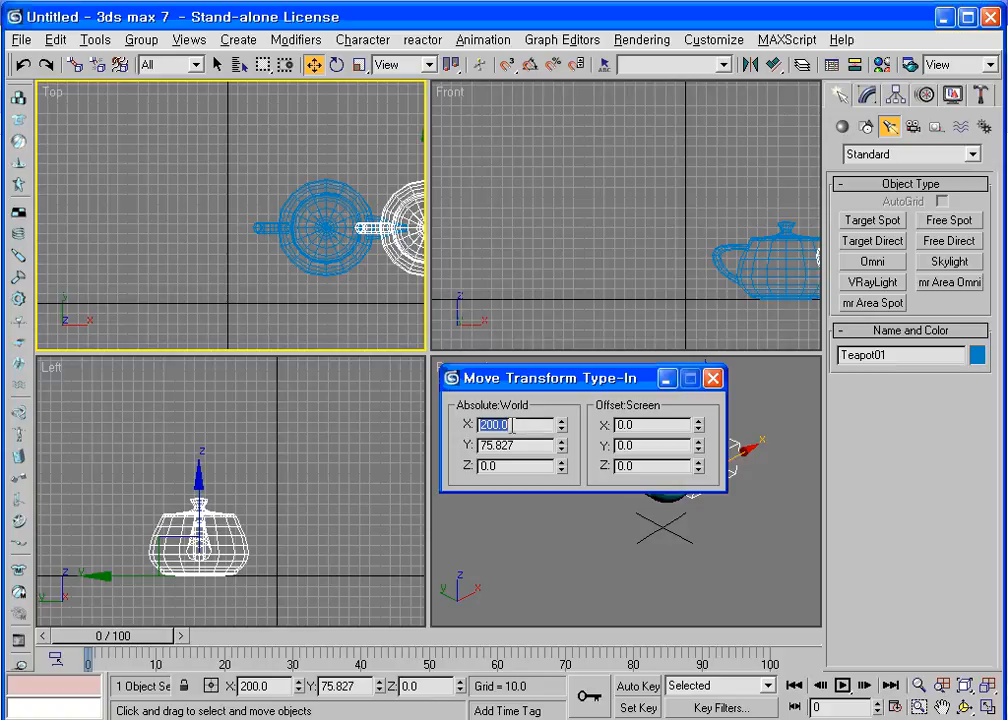
click(986, 687)
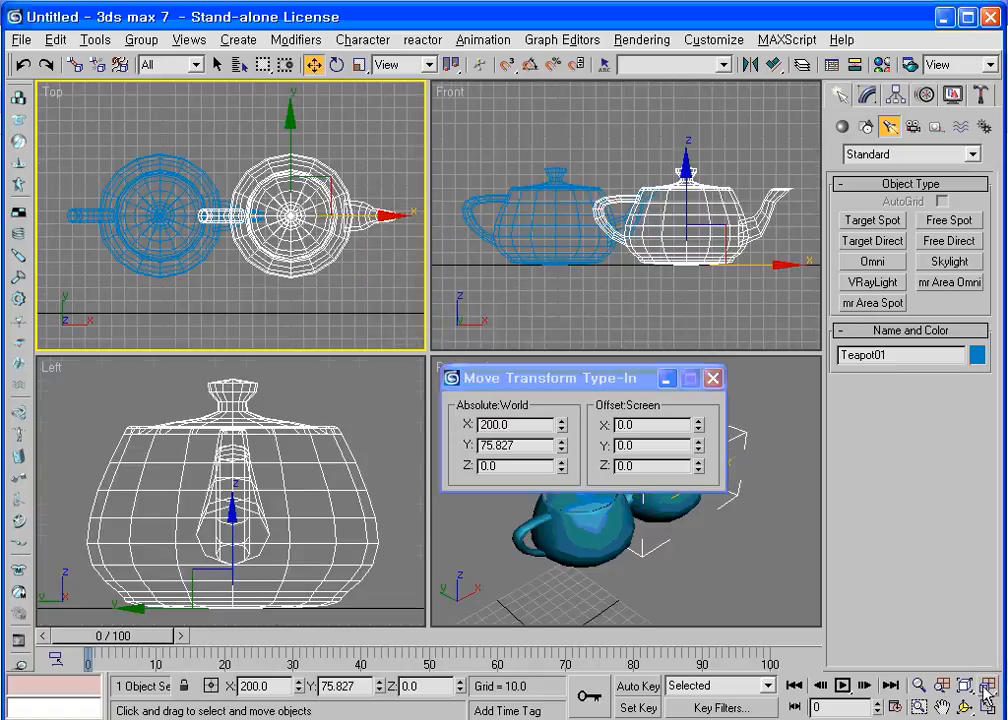
Step: Select the copied teapot in the Top viewport and close Move Transform Type-In
click(169, 218)
click(222, 216)
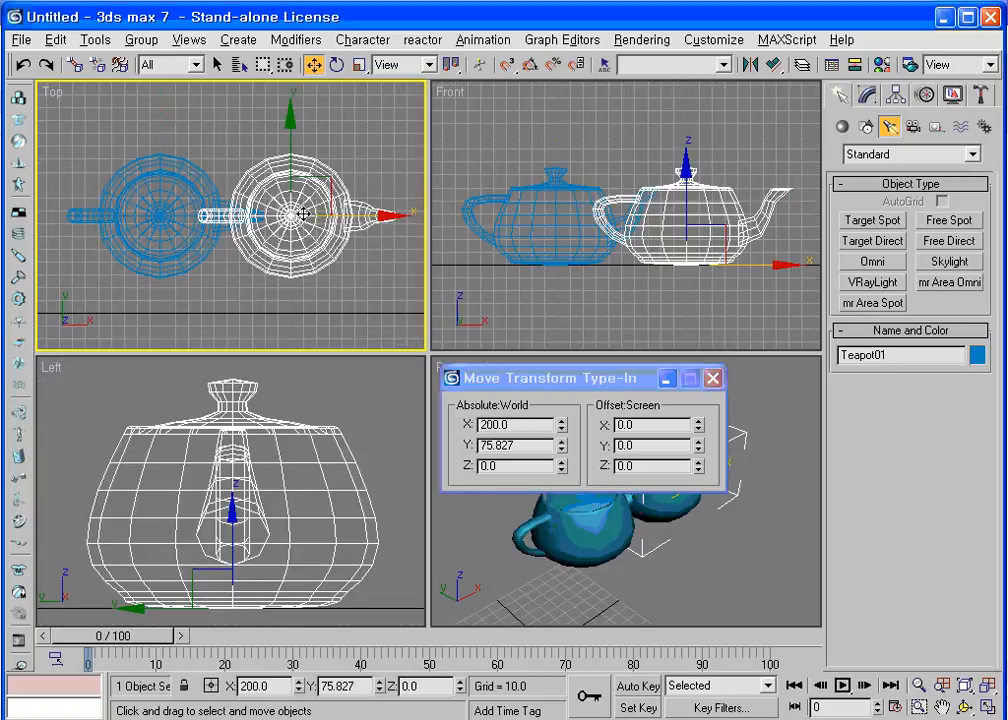
click(222, 216)
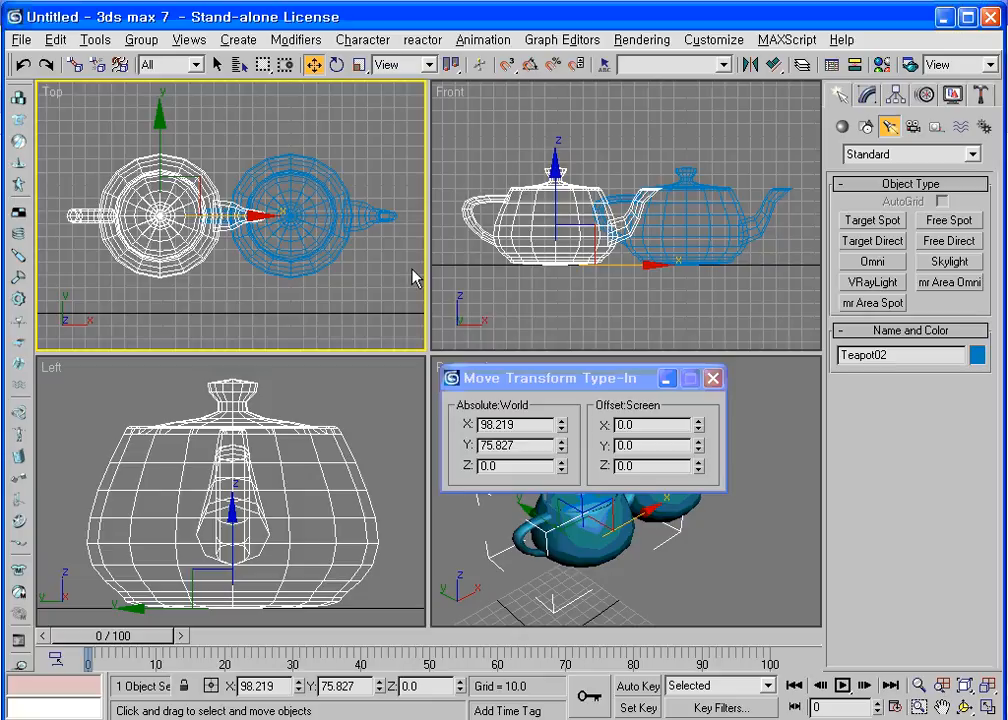
click(524, 380)
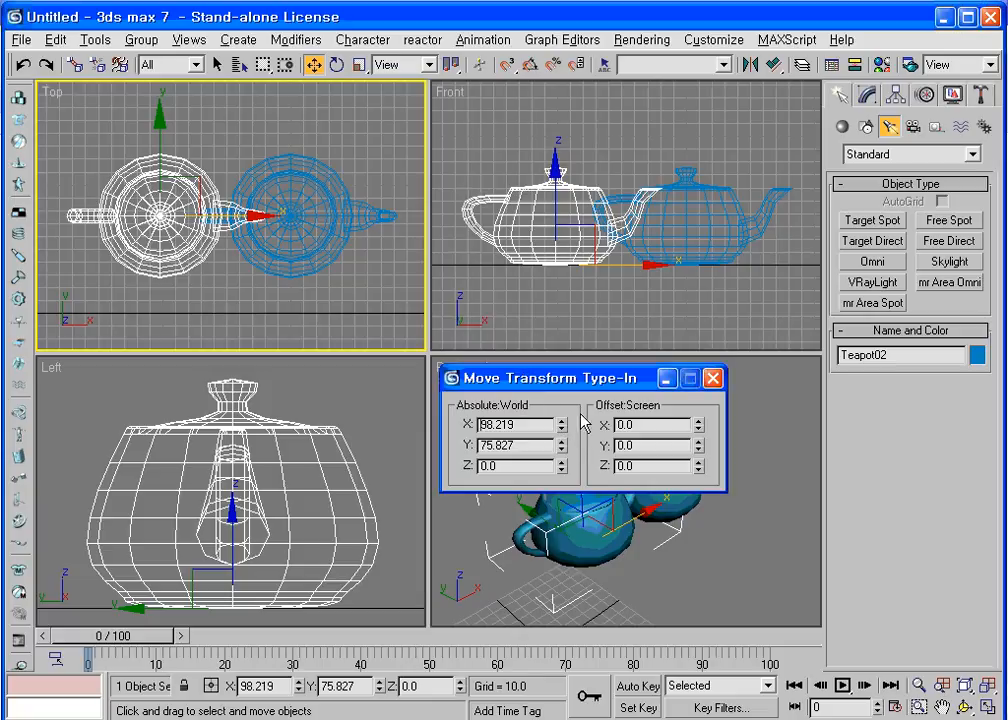
click(712, 379)
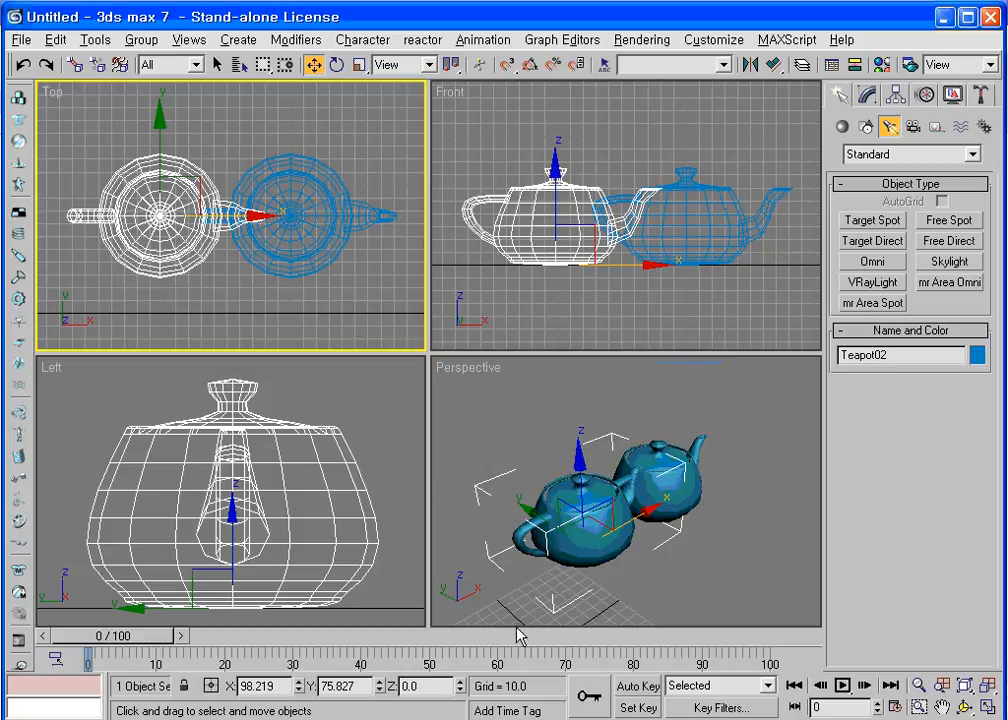
Step: Examine the copied teapot's X and Y coordinate values, switching the coordinate display to offset mode and back to absolute
double_click(260, 686)
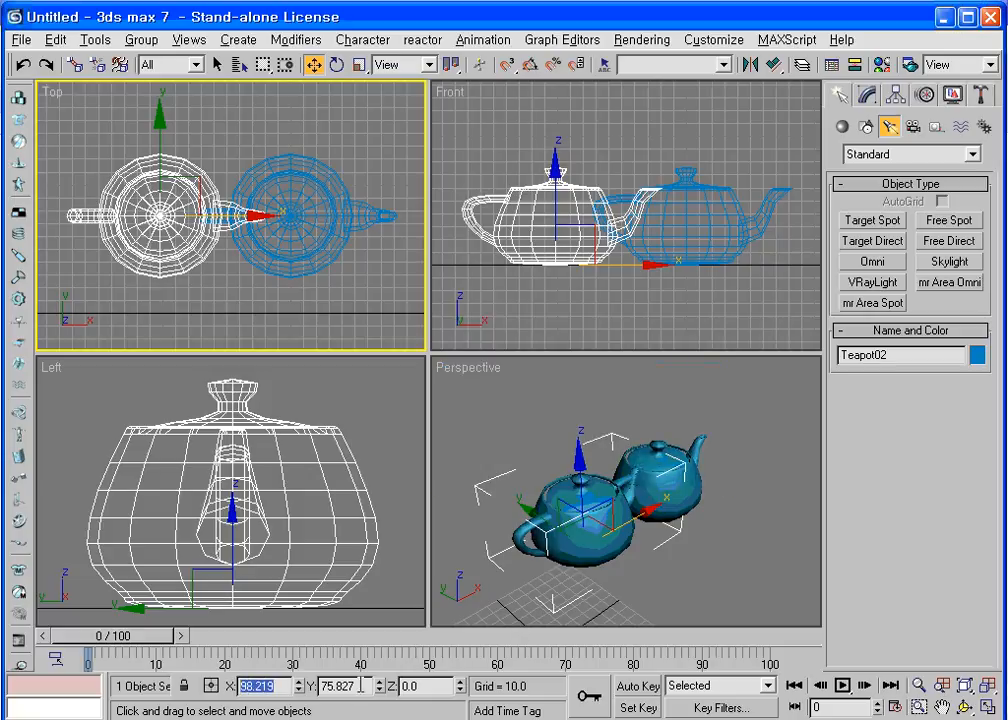
double_click(322, 686)
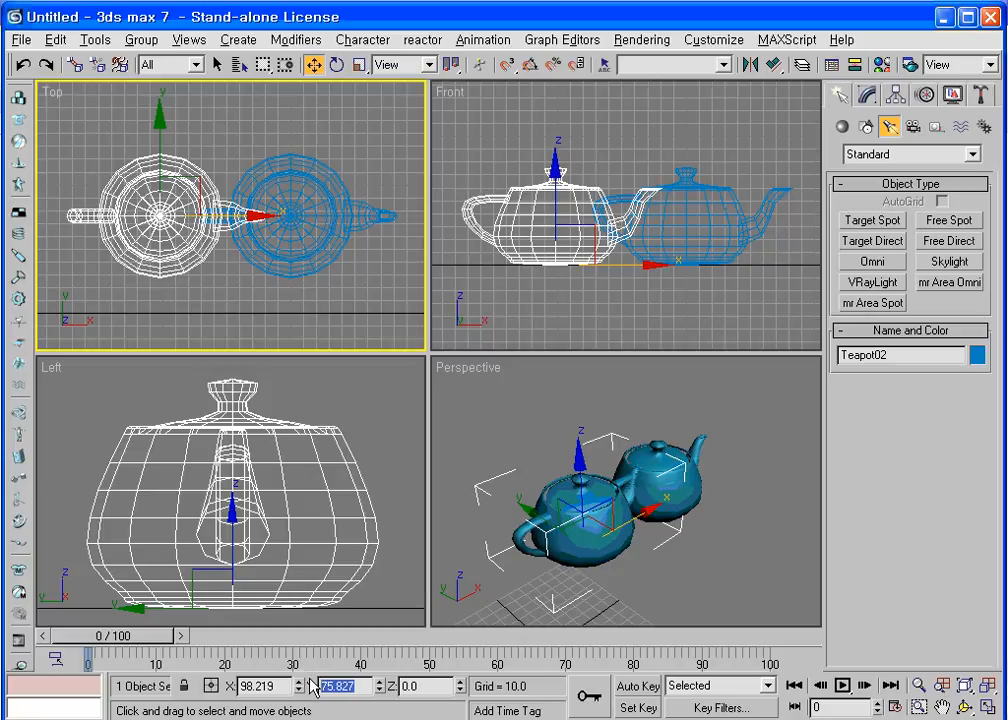
click(211, 686)
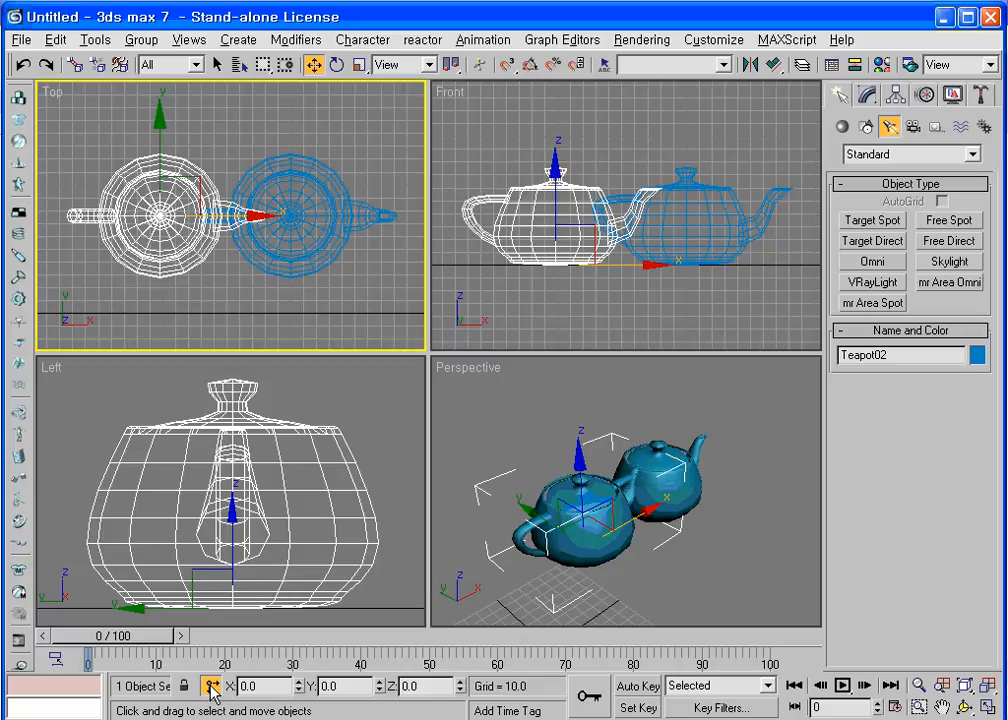
click(211, 686)
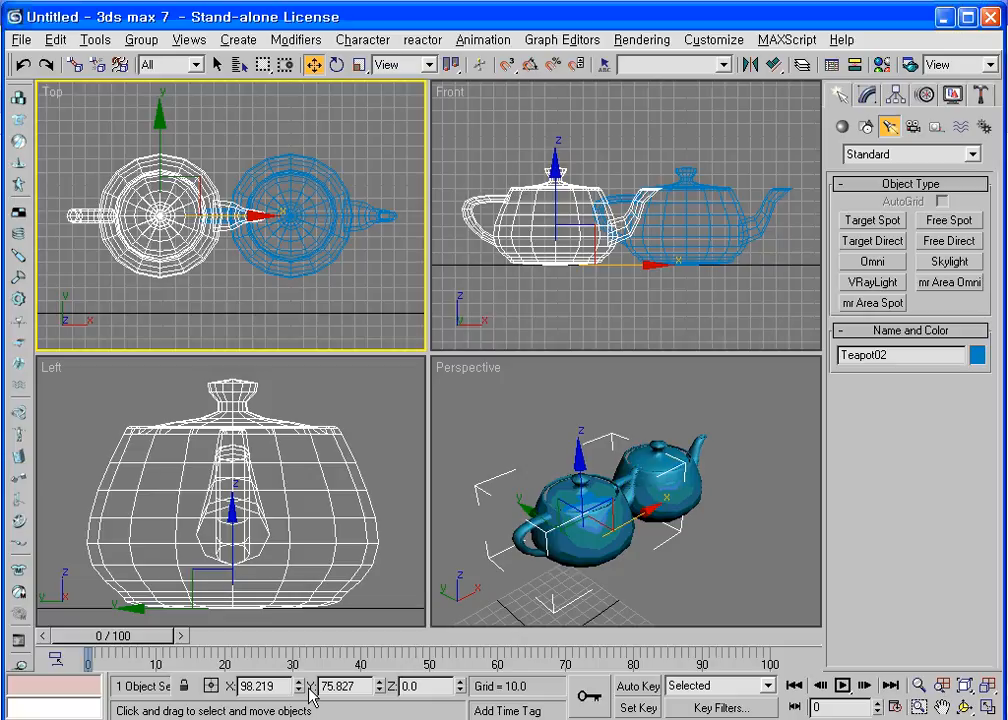
drag(281, 687, 229, 681)
click(984, 690)
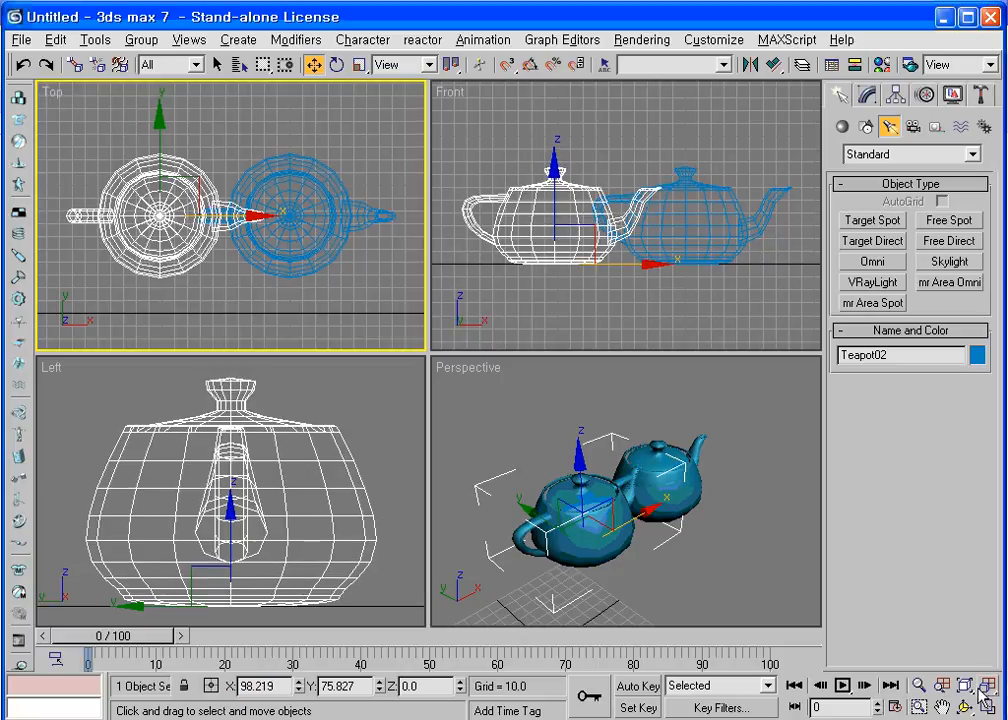